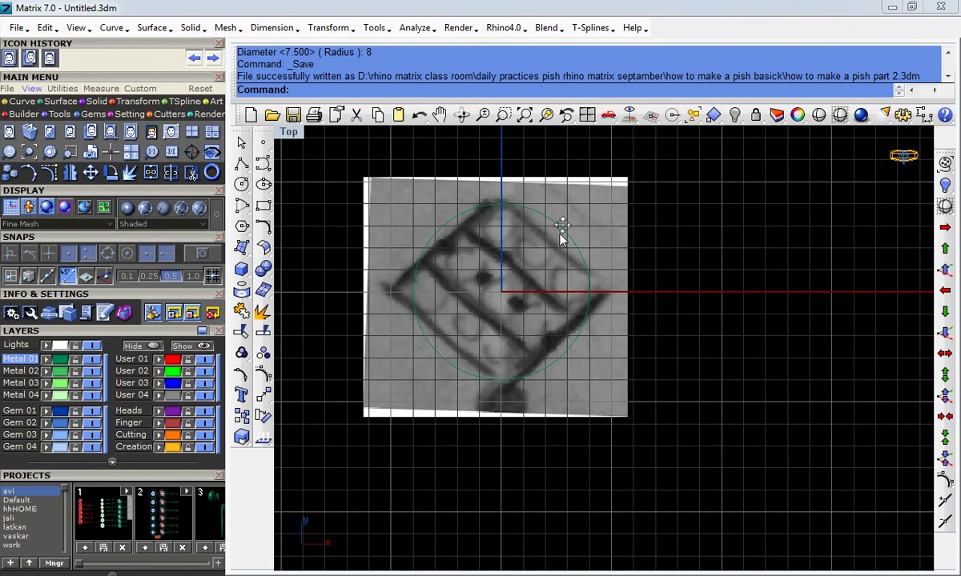
- Draw a two-point diagonal line from above the circle down to its lower right
{"action": "scroll", "coordinate": [561, 233], "scroll_direction": "up", "scroll_amount": 2}
{"action": "scroll", "coordinate": [549, 230], "scroll_direction": "up", "scroll_amount": 2}
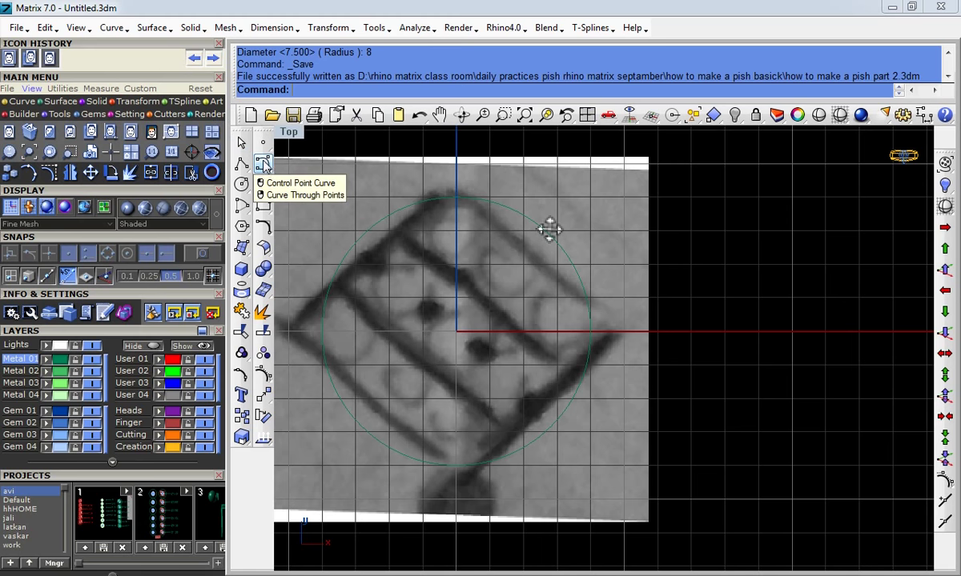
{"action": "left_click", "coordinate": [263, 164]}
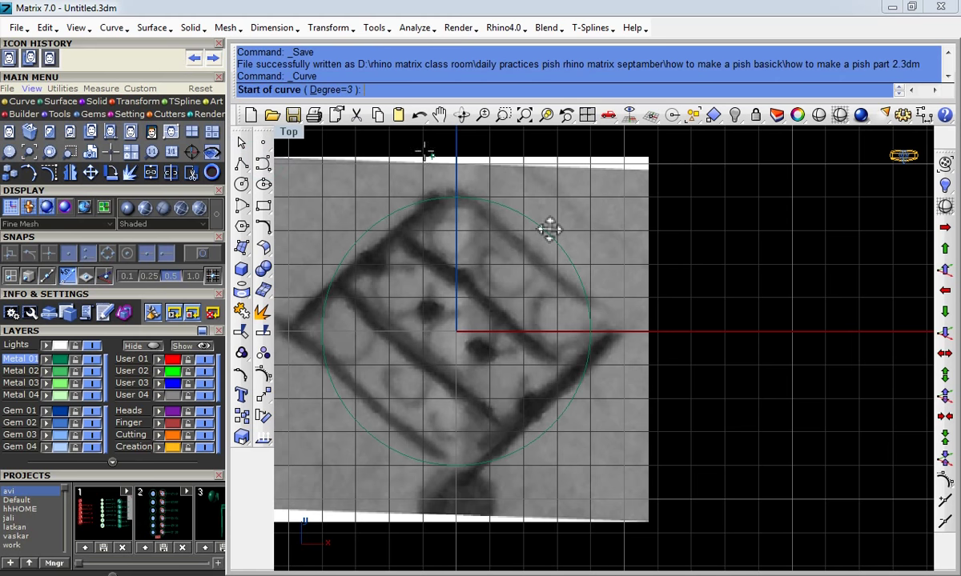
{"action": "left_click", "coordinate": [397, 130]}
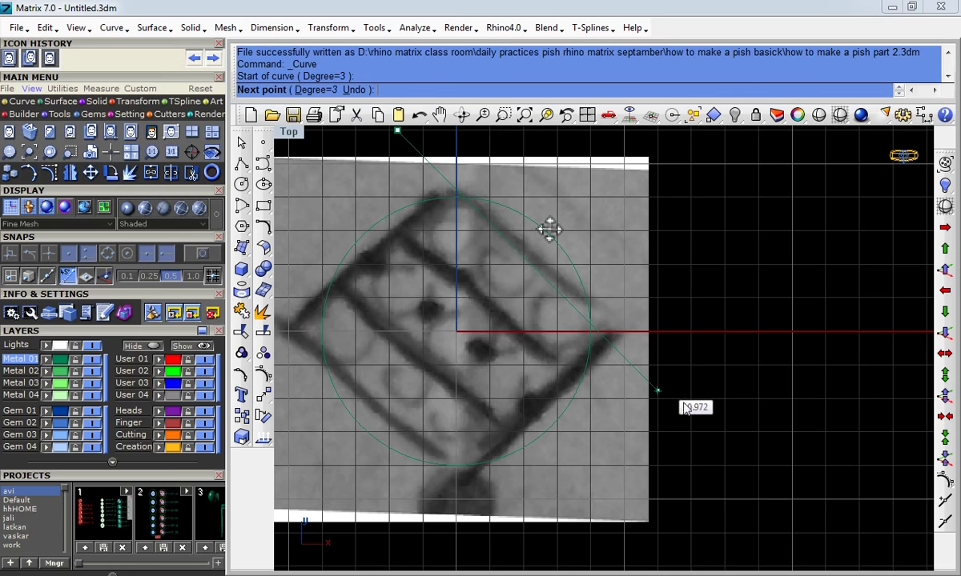
{"action": "left_click", "coordinate": [728, 429]}
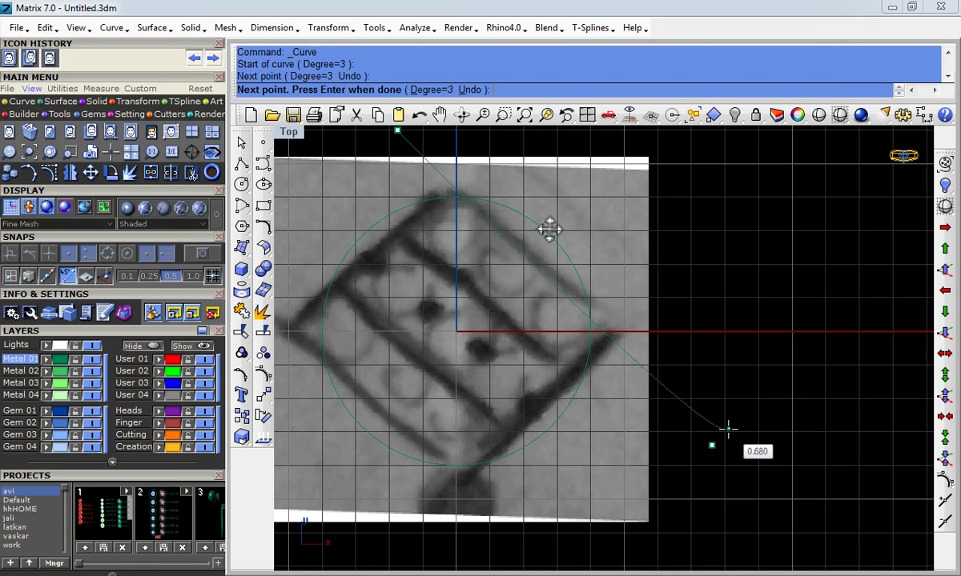
{"action": "key", "text": "Return"}
{"action": "scroll", "coordinate": [627, 327], "scroll_direction": "up", "scroll_amount": 2}
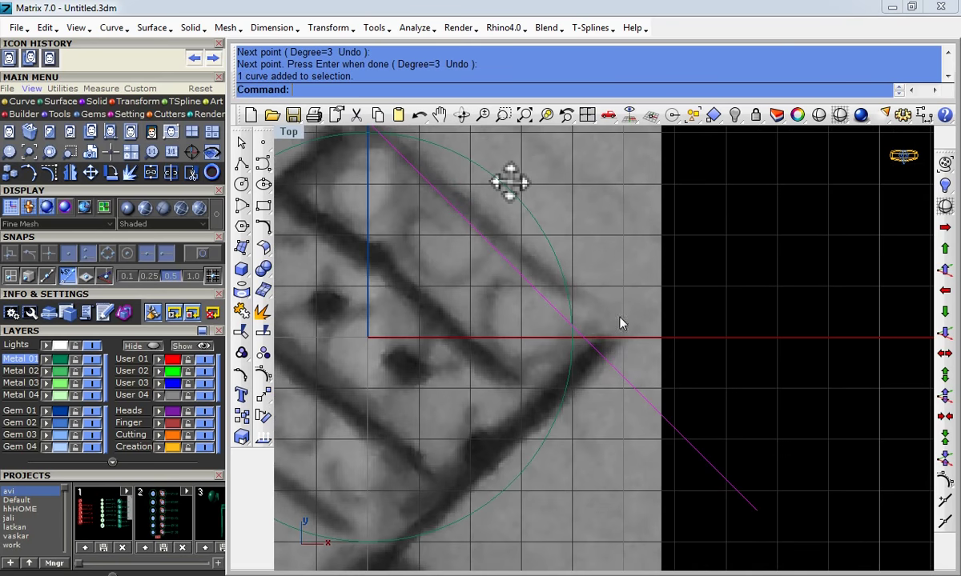
{"action": "type", "text": "s"}
{"action": "key", "text": "Return"}
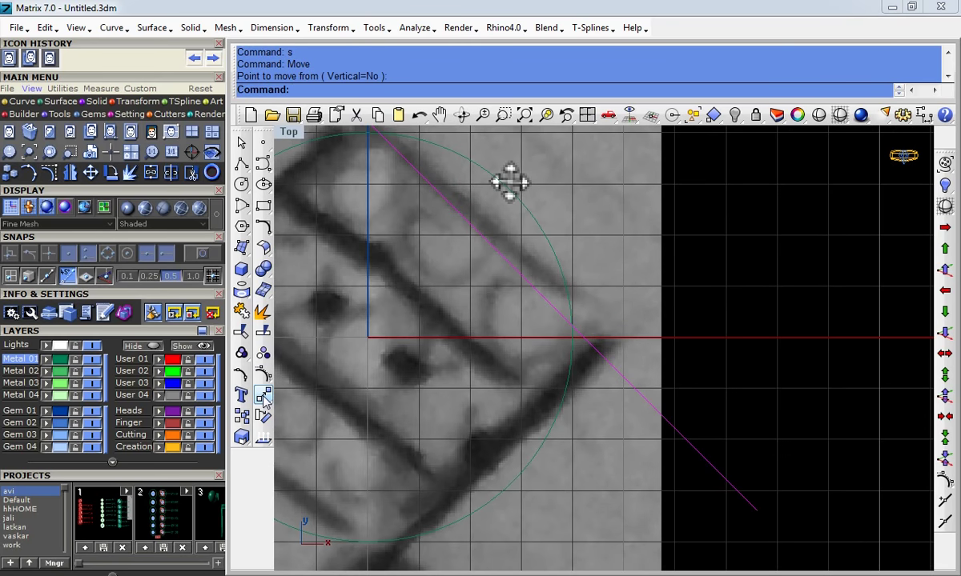
- Move the diagonal line so it touches the circle's upper-right edge
{"action": "key", "text": "Return"}
{"action": "right_click_drag", "start_coordinate": [509, 180], "coordinate": [491, 214]}
{"action": "scroll", "coordinate": [442, 262], "scroll_direction": "down", "scroll_amount": 1}
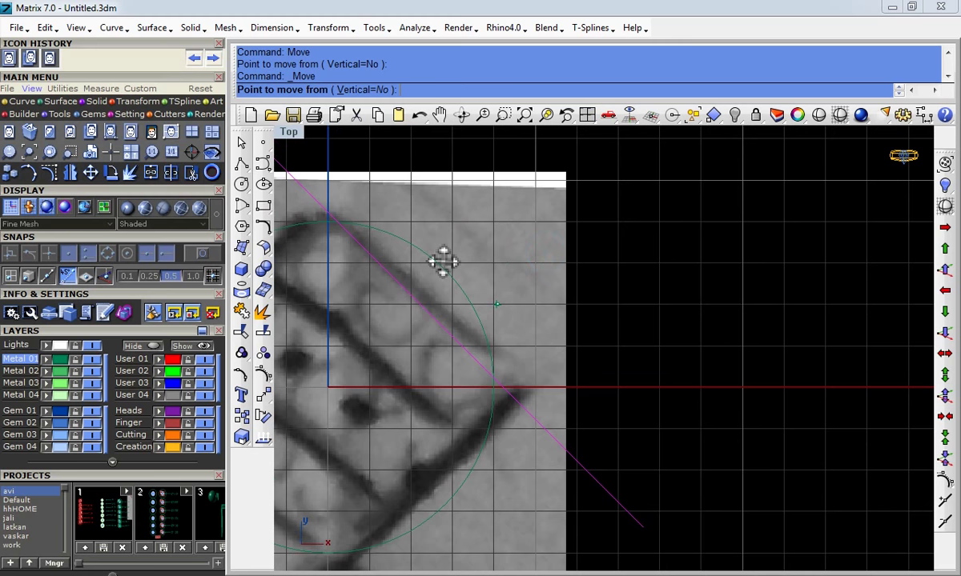
{"action": "left_click", "coordinate": [504, 298]}
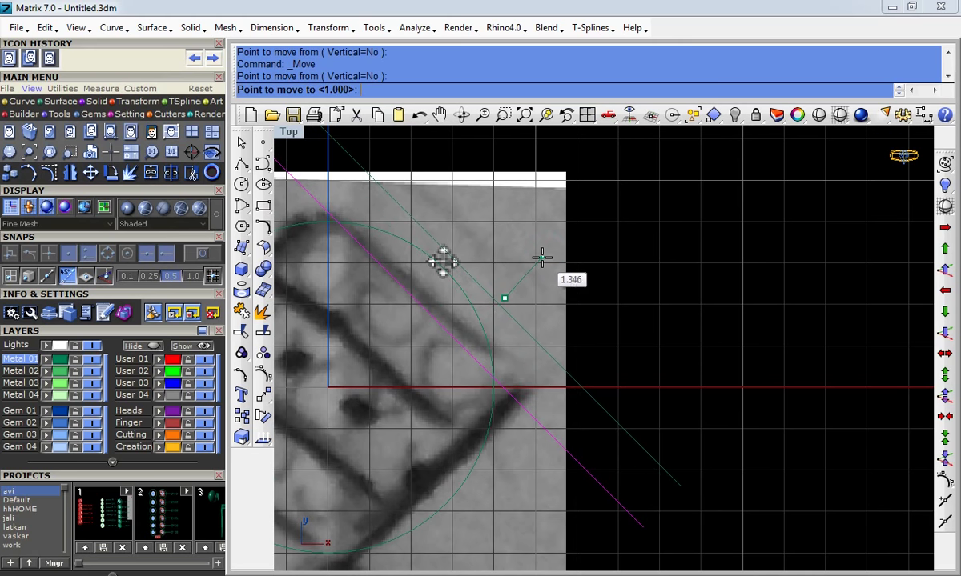
{"action": "left_click", "coordinate": [532, 270]}
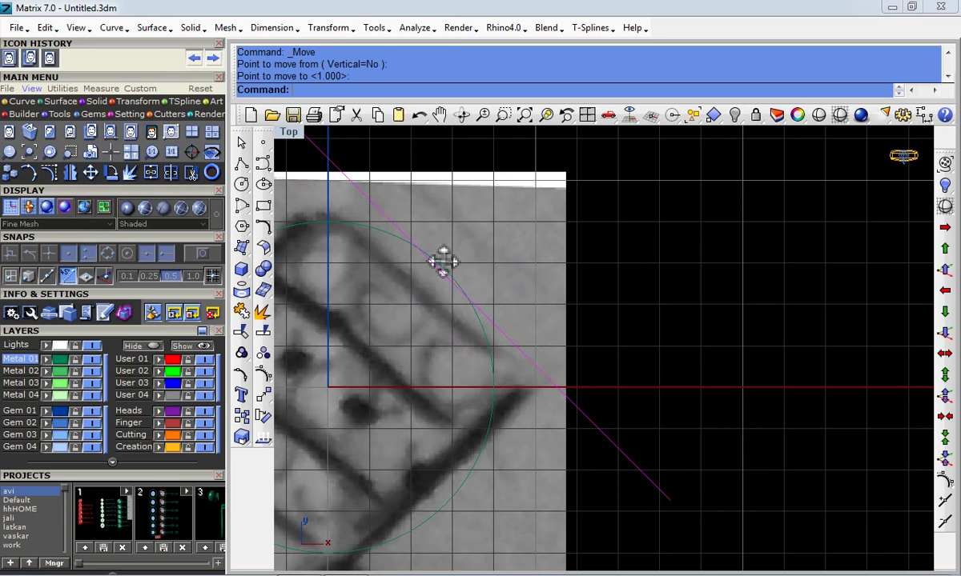
{"action": "scroll", "coordinate": [443, 272], "scroll_direction": "up", "scroll_amount": 3}
- Nudge the line with a second move so it sits exactly tangent to the circle
{"action": "key", "text": "Return"}
{"action": "left_click", "coordinate": [520, 261]}
{"action": "left_click", "coordinate": [534, 267]}
{"action": "scroll", "coordinate": [536, 280], "scroll_direction": "down", "scroll_amount": 2}
{"action": "scroll", "coordinate": [535, 280], "scroll_direction": "down", "scroll_amount": 1}
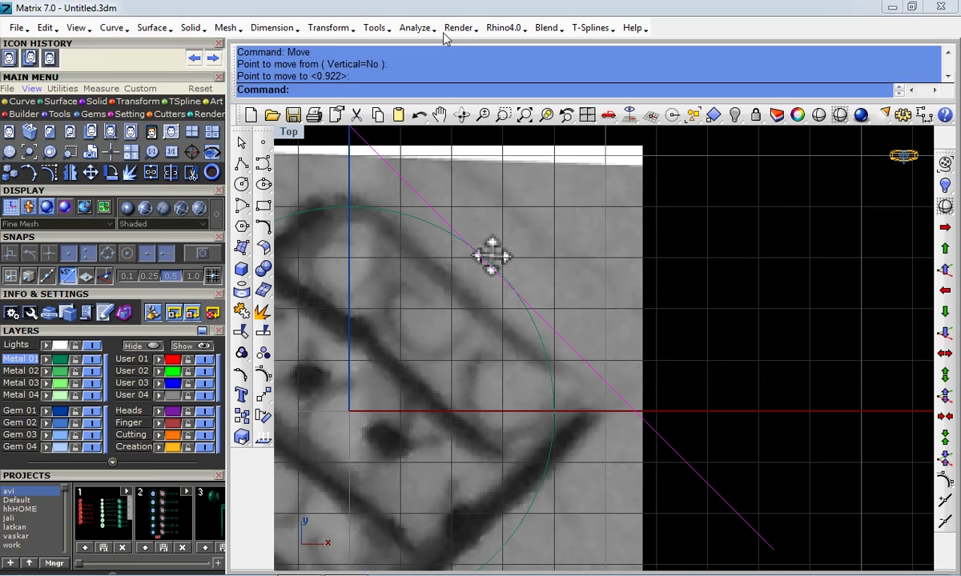
{"action": "scroll", "coordinate": [554, 414], "scroll_direction": "down", "scroll_amount": 2}
{"action": "scroll", "coordinate": [536, 400], "scroll_direction": "down", "scroll_amount": 2}
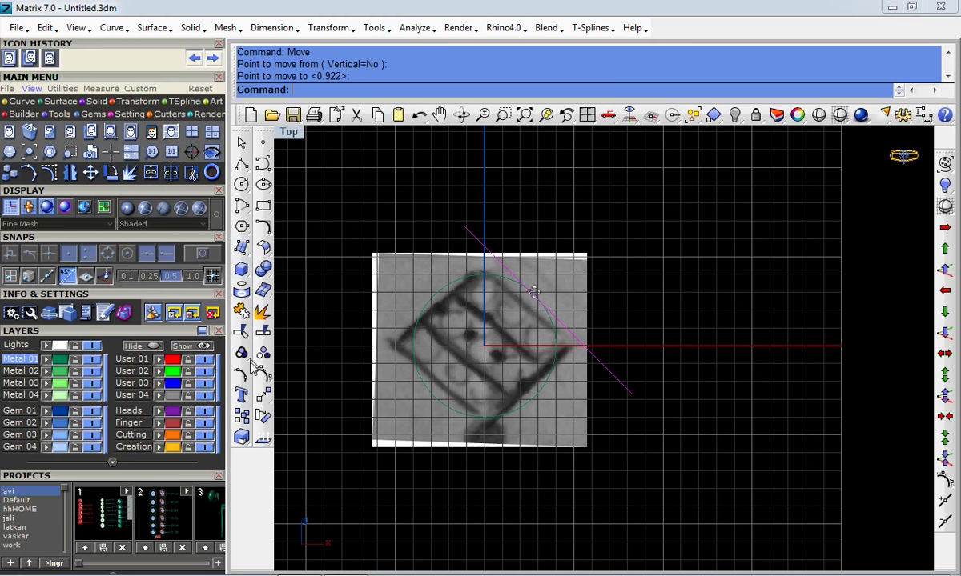
- Polar-array the tangent line around the origin into 4 copies over 360 degrees
{"action": "left_click", "coordinate": [266, 397]}
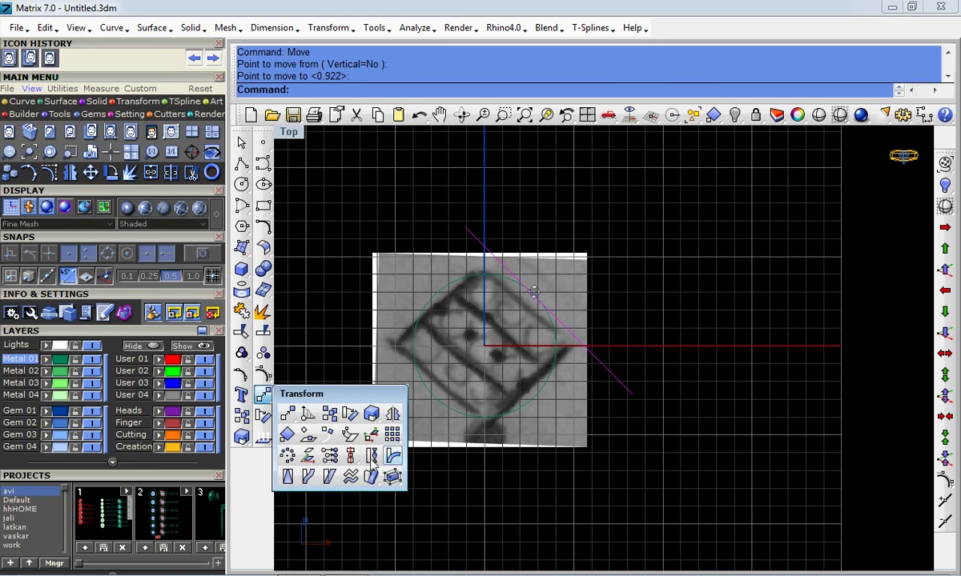
{"action": "left_click", "coordinate": [288, 455]}
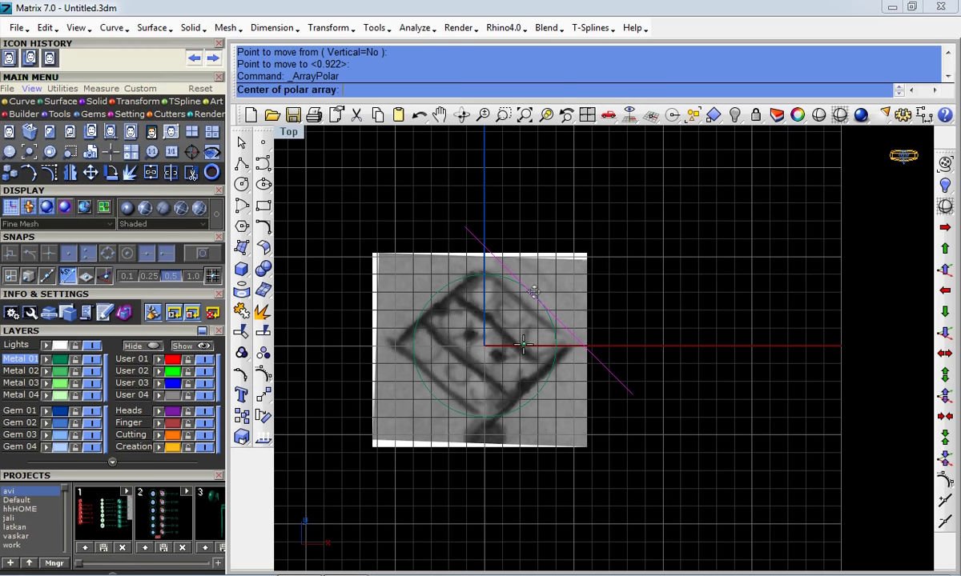
{"action": "type", "text": "0"}
{"action": "key", "text": "Return"}
{"action": "type", "text": "4"}
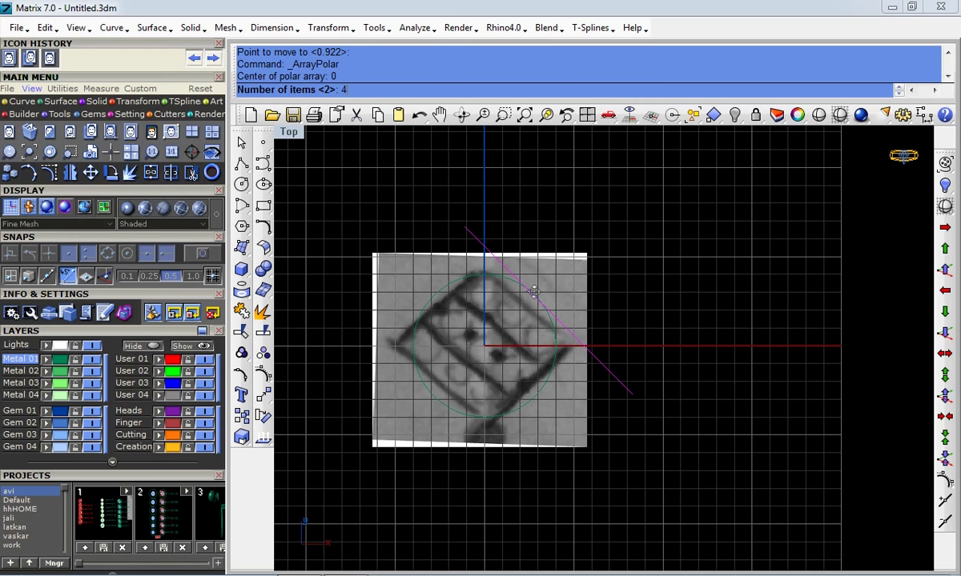
{"action": "key", "text": "Return"}
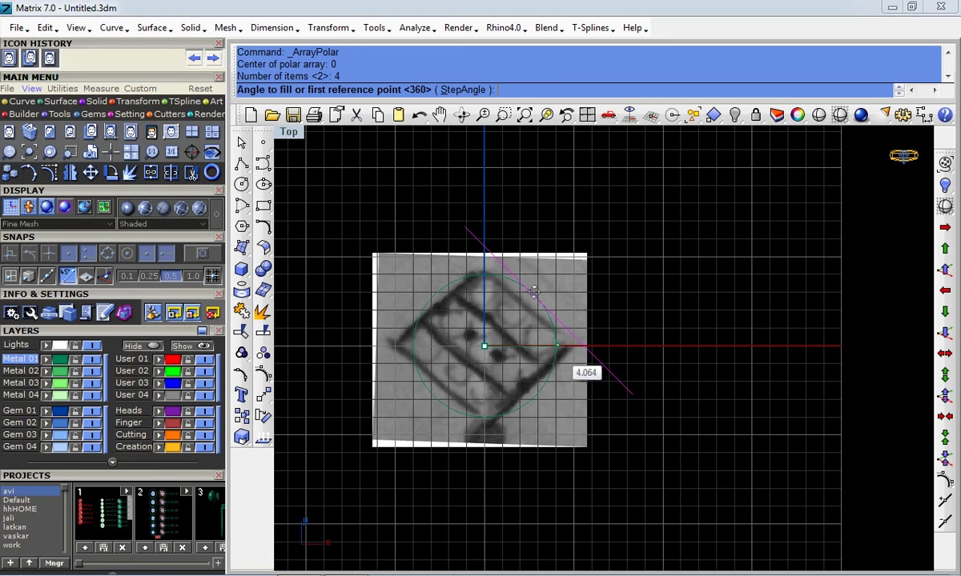
{"action": "key", "text": "Return"}
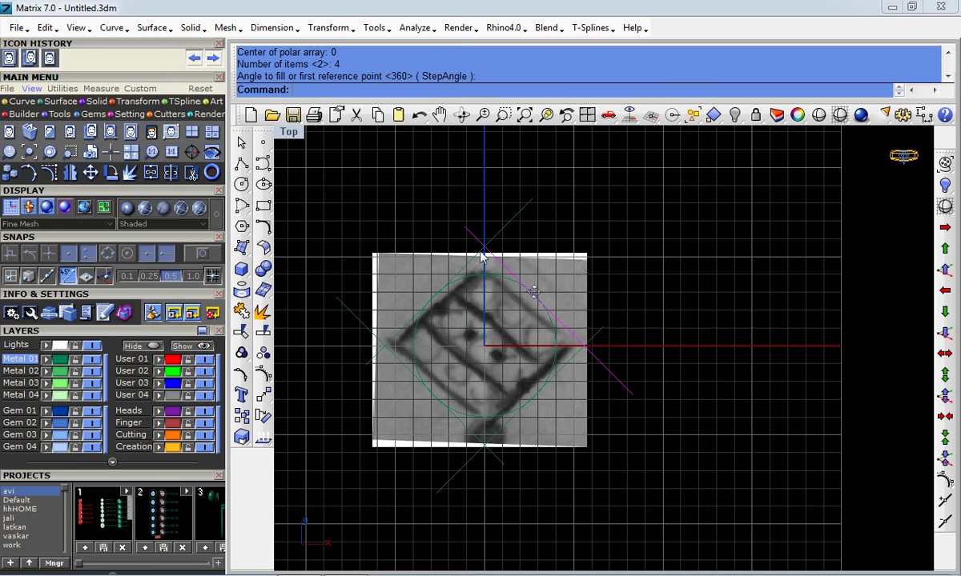
{"action": "left_click", "coordinate": [489, 241]}
{"action": "left_click", "coordinate": [469, 460]}
- Trim the seven overhanging line ends at the left, top, right and bottom corners
{"action": "left_click", "coordinate": [238, 333]}
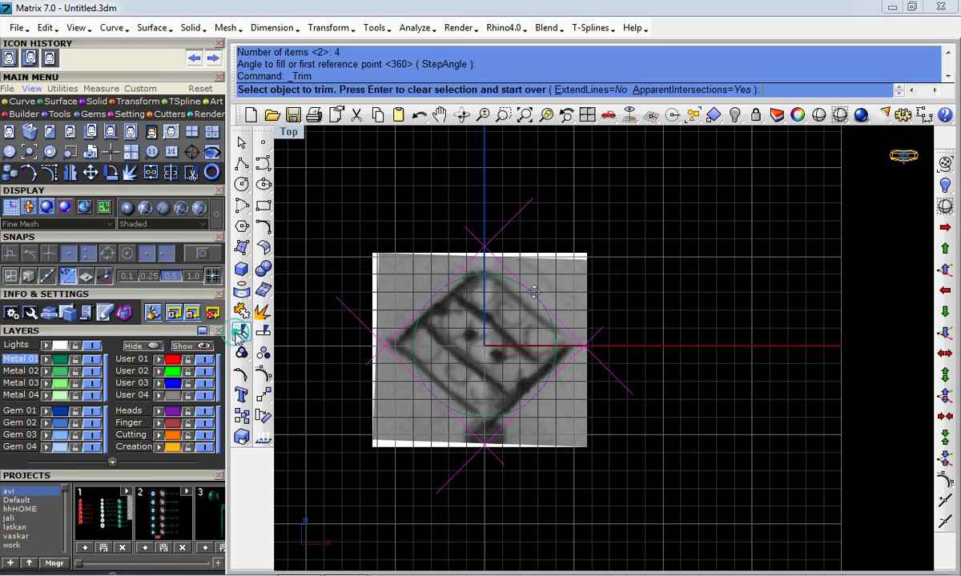
{"action": "left_click", "coordinate": [346, 344]}
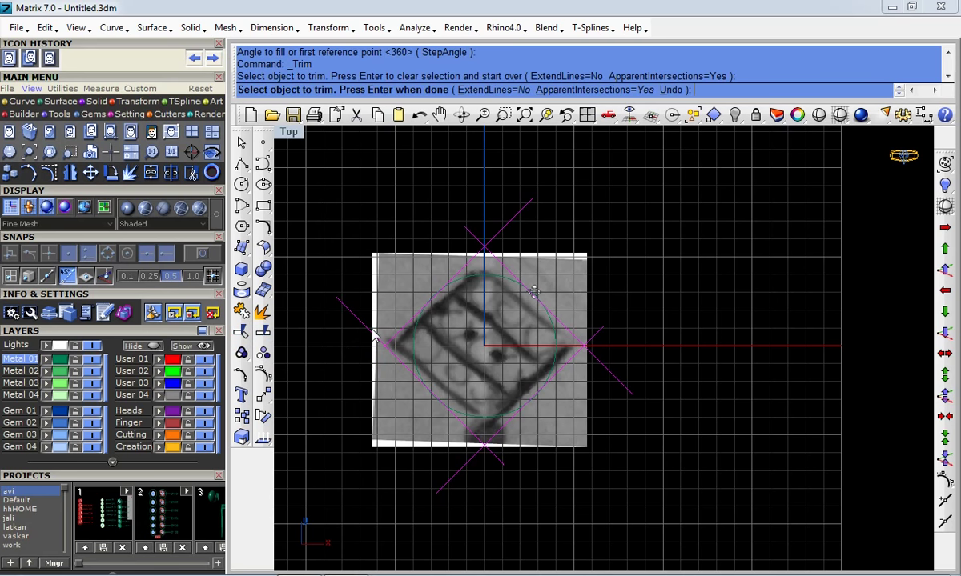
{"action": "left_click", "coordinate": [341, 306]}
{"action": "left_click", "coordinate": [474, 238]}
{"action": "left_click", "coordinate": [500, 231]}
{"action": "left_click", "coordinate": [593, 334]}
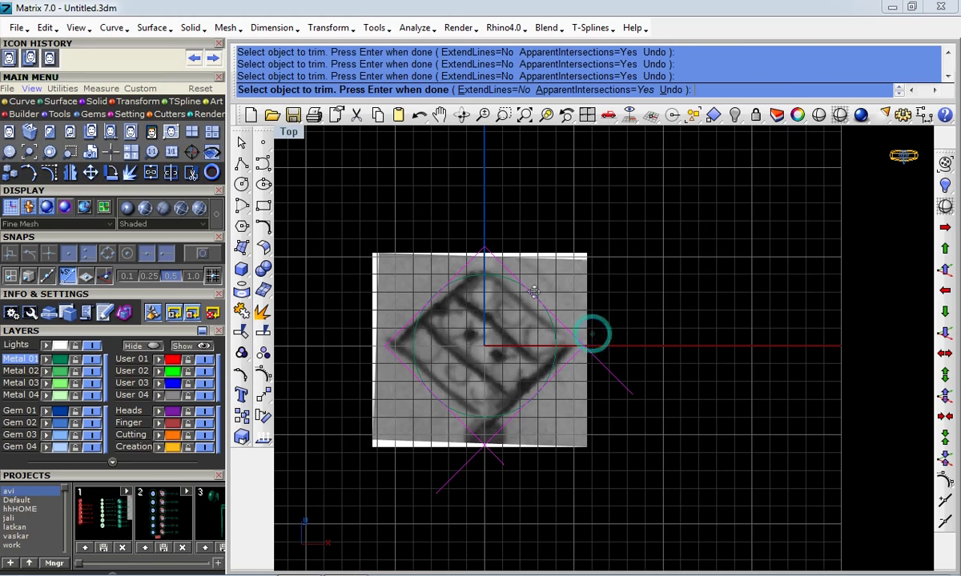
{"action": "left_click", "coordinate": [492, 453]}
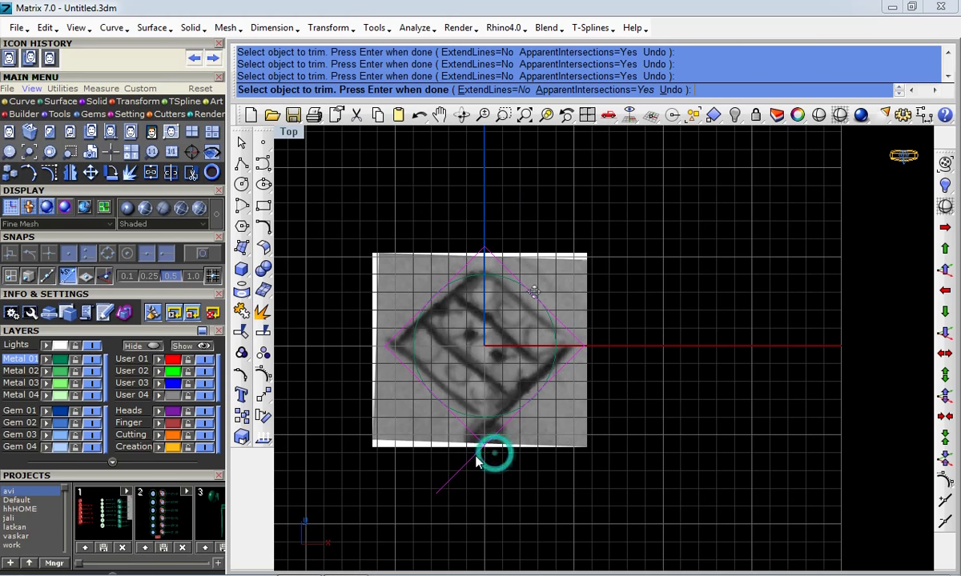
{"action": "left_click", "coordinate": [474, 458]}
{"action": "key", "text": "Return"}
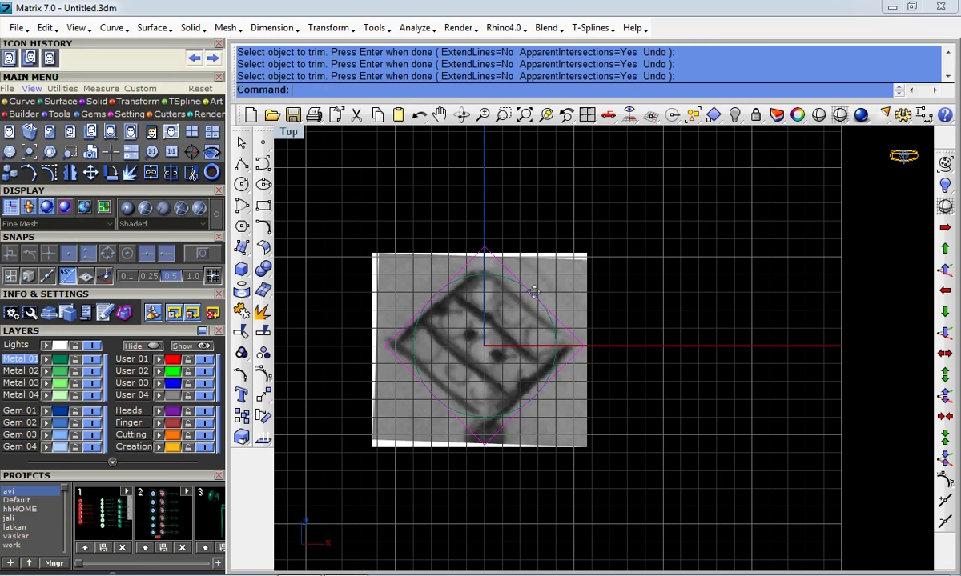
{"action": "scroll", "coordinate": [533, 324], "scroll_direction": "up", "scroll_amount": 3}
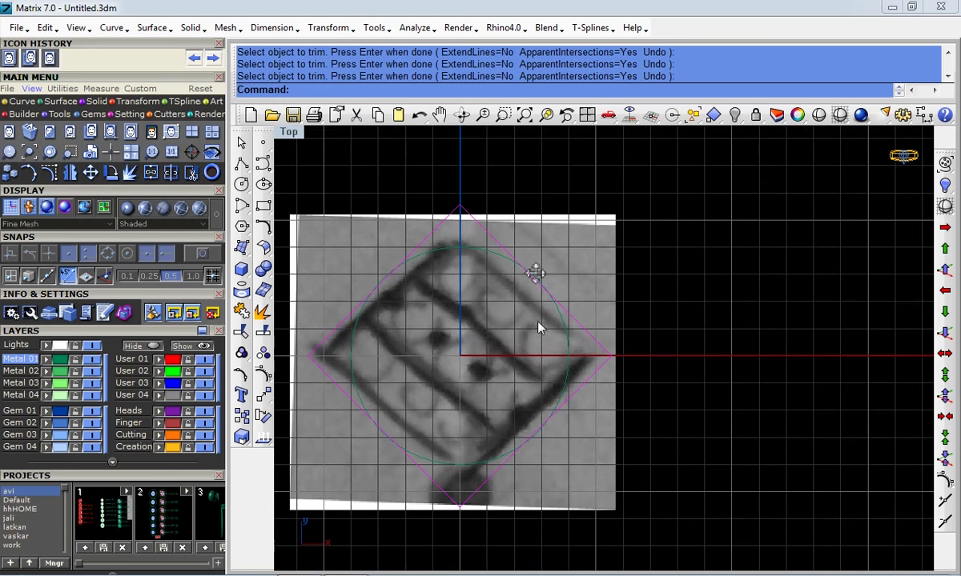
- Offset the selected diamond edges outward by a distance of 0.4
{"action": "left_click", "coordinate": [581, 327]}
{"action": "left_click", "coordinate": [332, 334]}
{"action": "scroll", "coordinate": [489, 290], "scroll_direction": "up", "scroll_amount": 1}
{"action": "scroll", "coordinate": [508, 230], "scroll_direction": "up", "scroll_amount": 1}
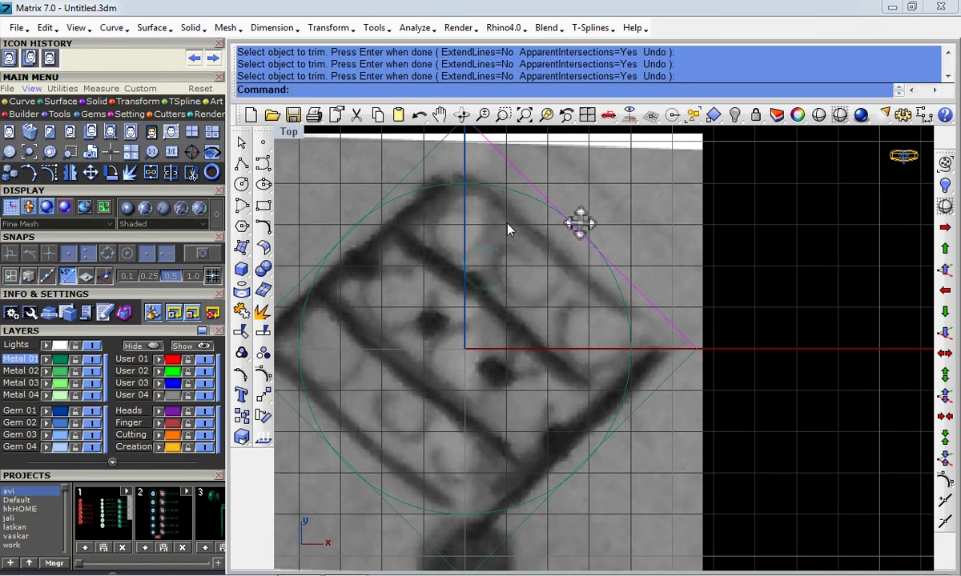
{"action": "right_click", "coordinate": [274, 224]}
{"action": "left_click", "coordinate": [261, 224]}
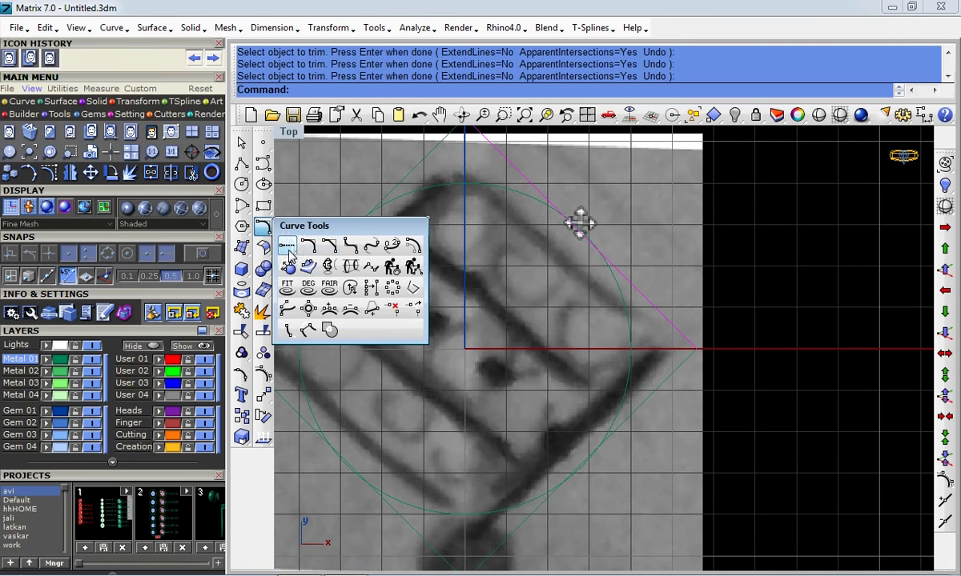
{"action": "left_click", "coordinate": [414, 247]}
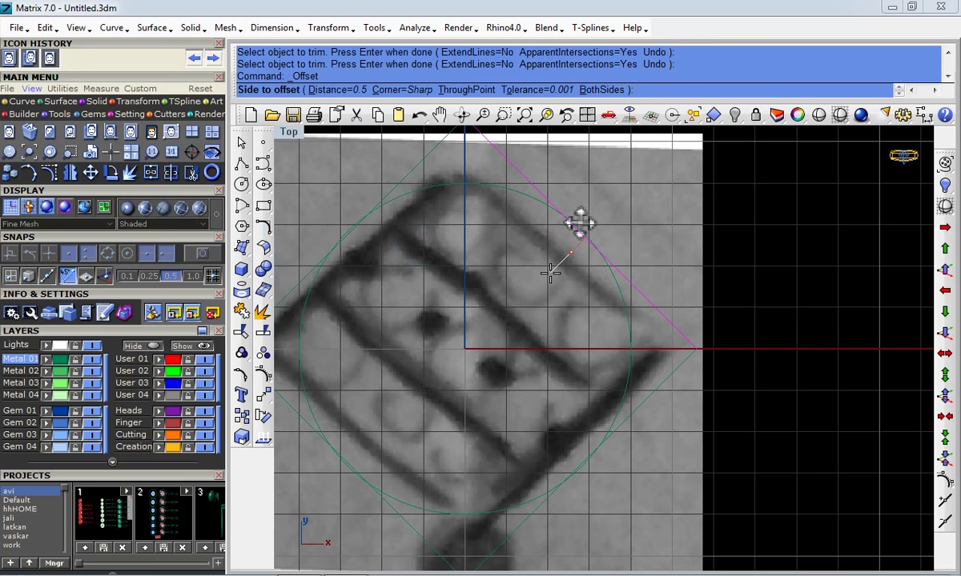
{"action": "type", "text": ".1"}
{"action": "key", "text": "Return"}
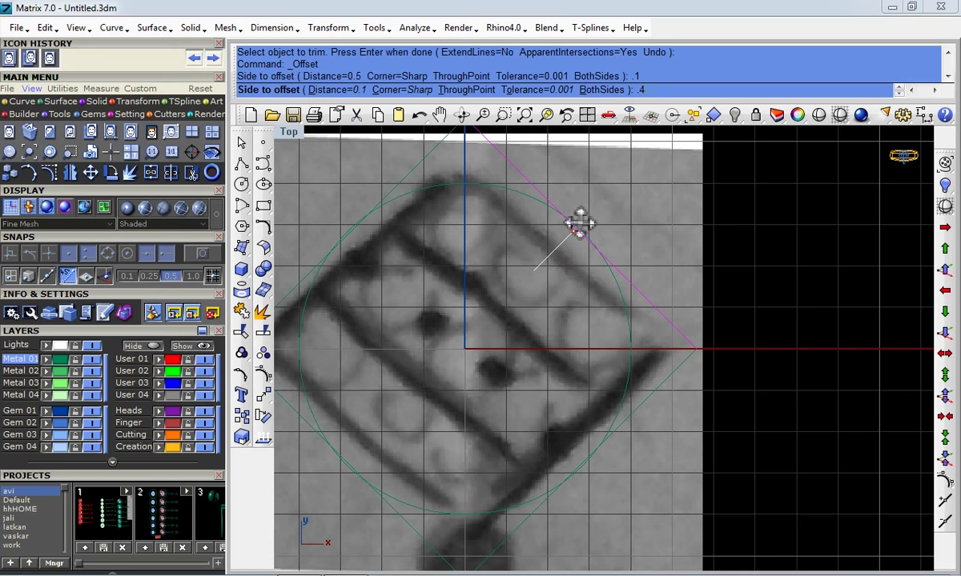
{"action": "key", "text": "Return"}
{"action": "left_click", "coordinate": [528, 276]}
{"action": "scroll", "coordinate": [524, 281], "scroll_direction": "down", "scroll_amount": 3}
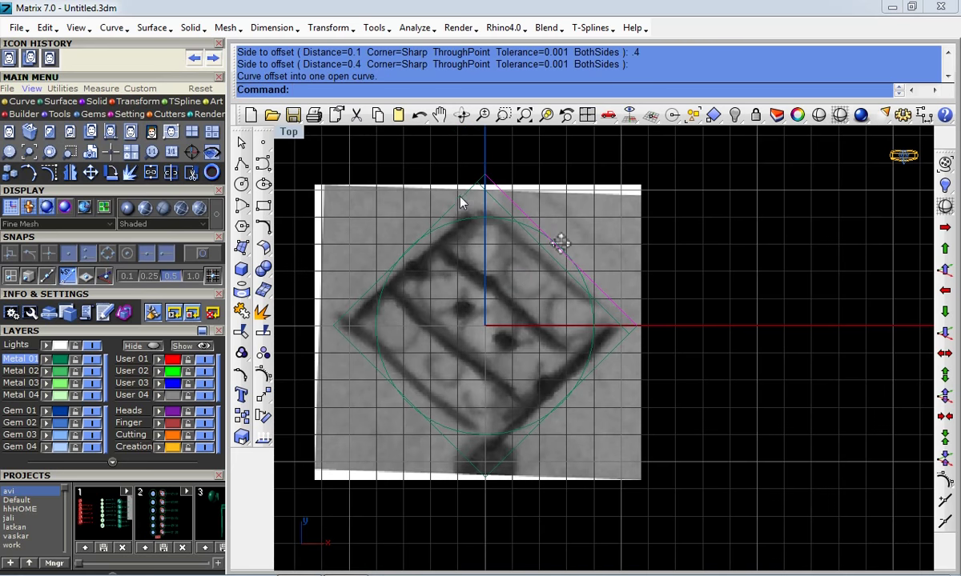
{"action": "key", "text": "Return"}
- Finish offsetting the remaining diamond edge
{"action": "left_click", "coordinate": [444, 438]}
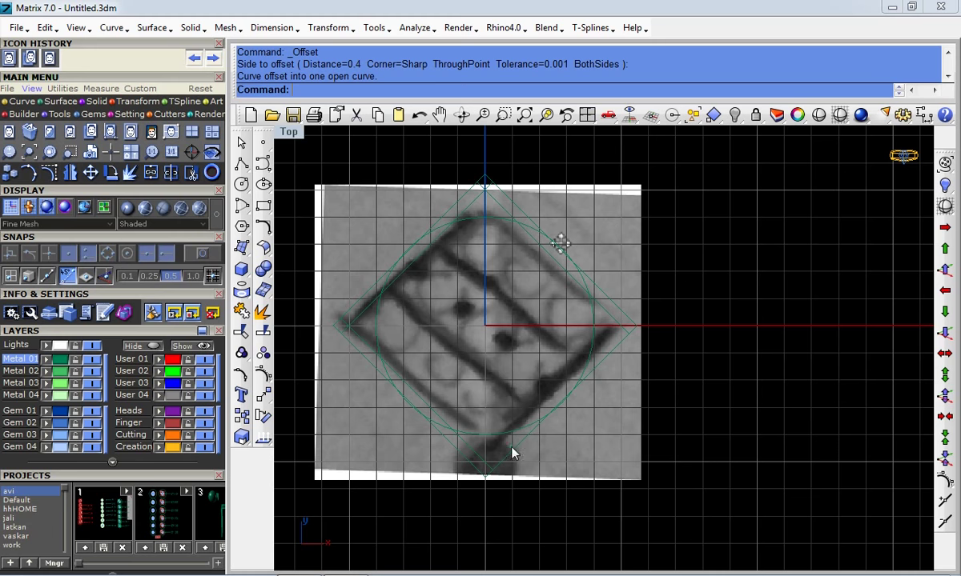
{"action": "left_click", "coordinate": [468, 366]}
{"action": "scroll", "coordinate": [597, 328], "scroll_direction": "up", "scroll_amount": 4}
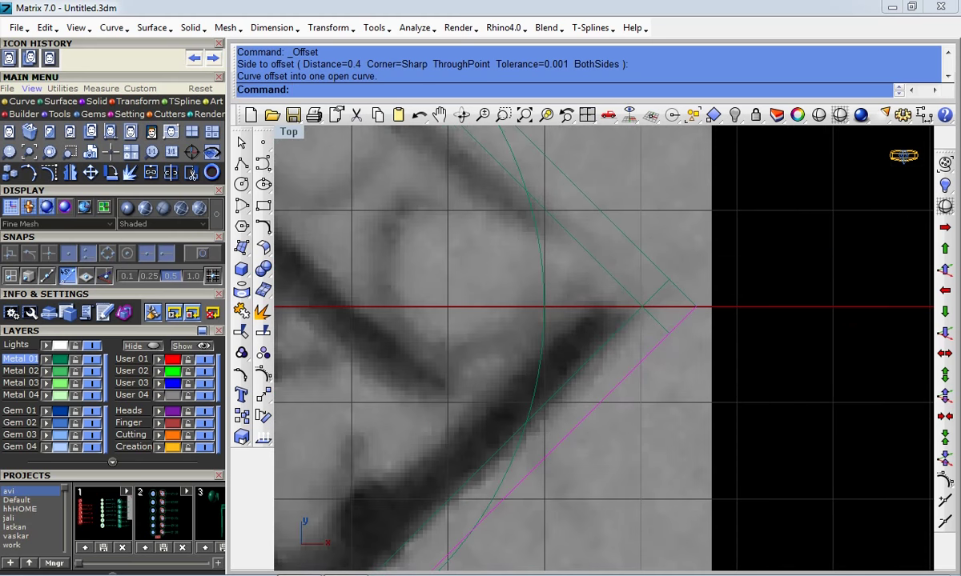
{"action": "right_click_drag", "start_coordinate": [619, 287], "coordinate": [722, 394]}
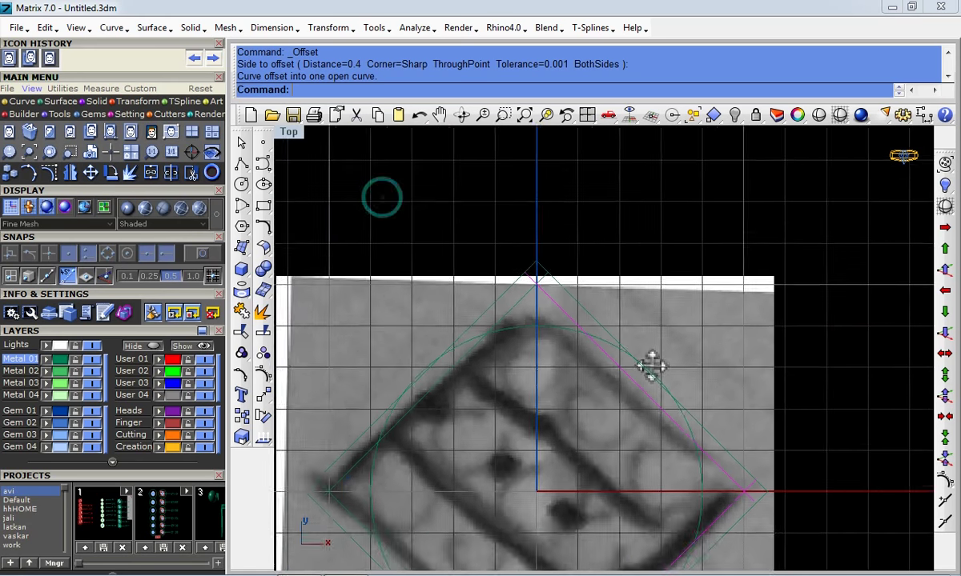
{"action": "scroll", "coordinate": [428, 475], "scroll_direction": "down", "scroll_amount": 3}
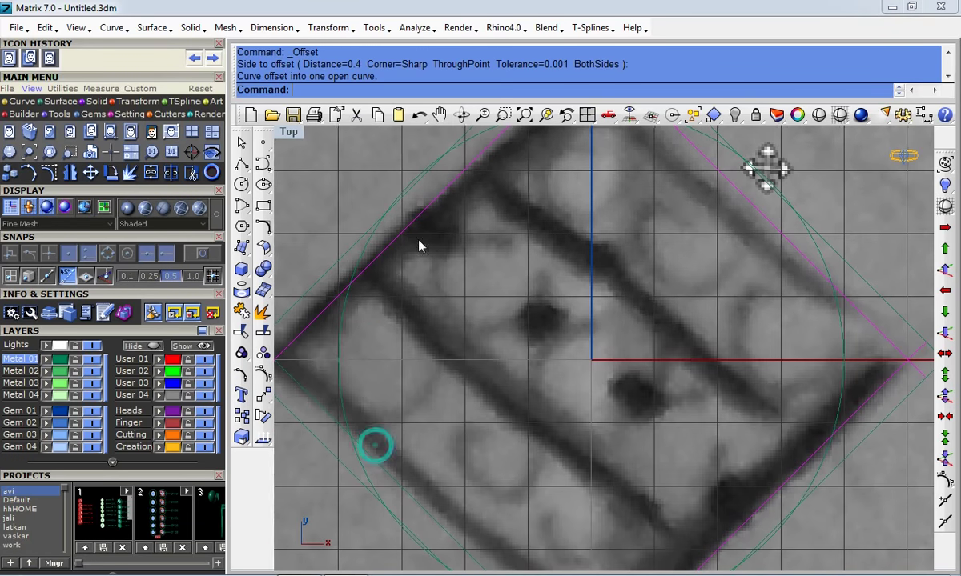
{"action": "scroll", "coordinate": [308, 356], "scroll_direction": "down", "scroll_amount": 1}
- Trim the overshooting offset line ends at the square's left, top and lower corners
{"action": "left_click", "coordinate": [308, 356]}
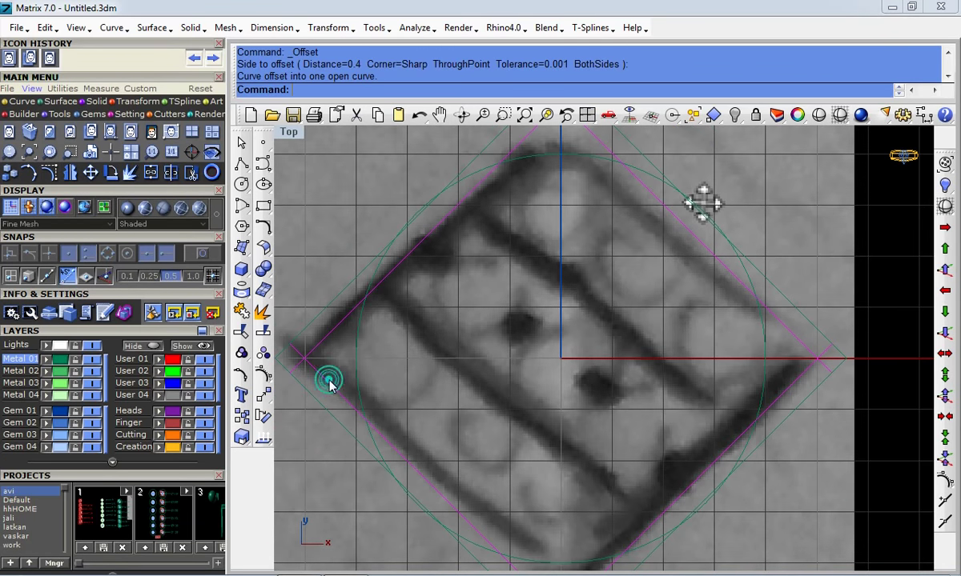
{"action": "left_click", "coordinate": [241, 331]}
{"action": "left_click", "coordinate": [299, 353]}
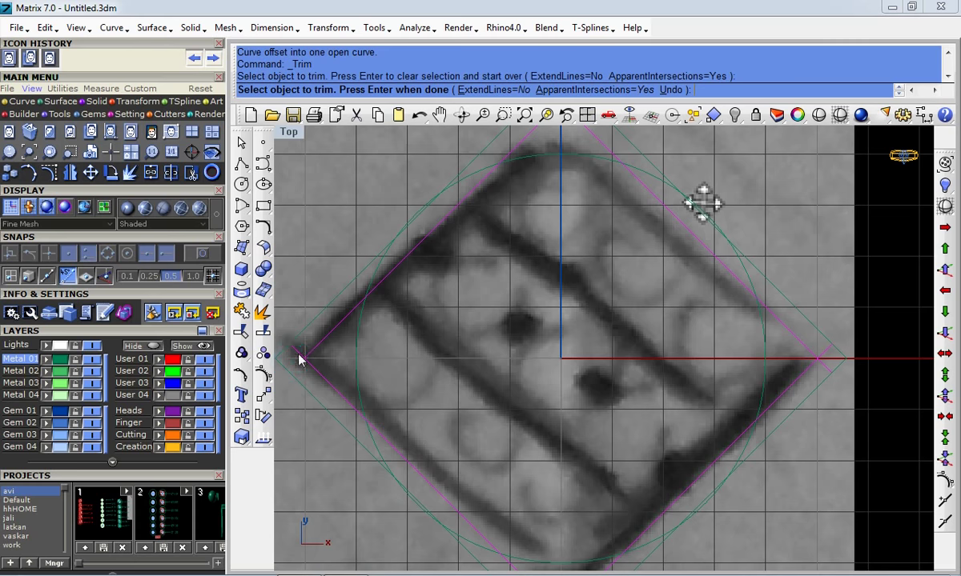
{"action": "left_click", "coordinate": [583, 171]}
{"action": "scroll", "coordinate": [454, 237], "scroll_direction": "up", "scroll_amount": 1}
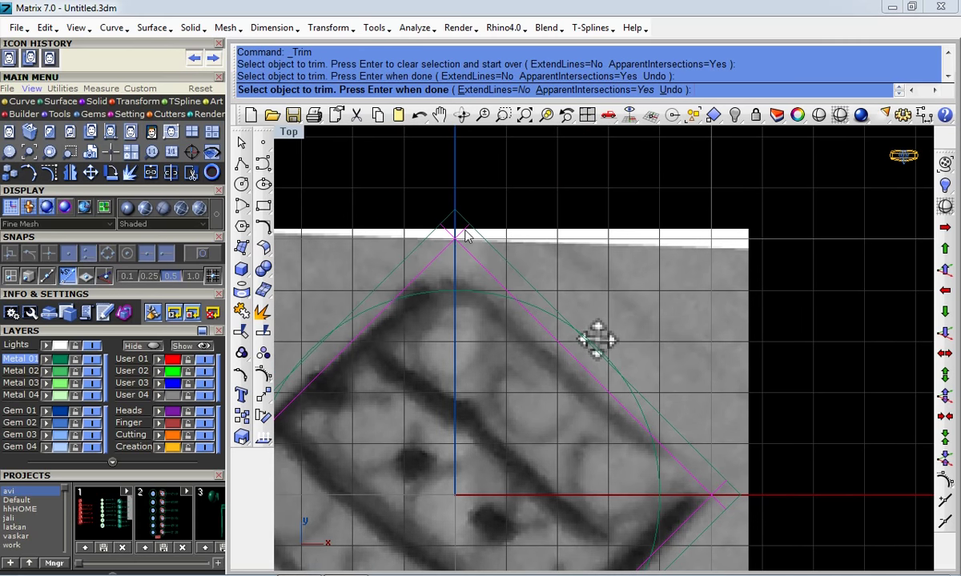
{"action": "left_click", "coordinate": [458, 233]}
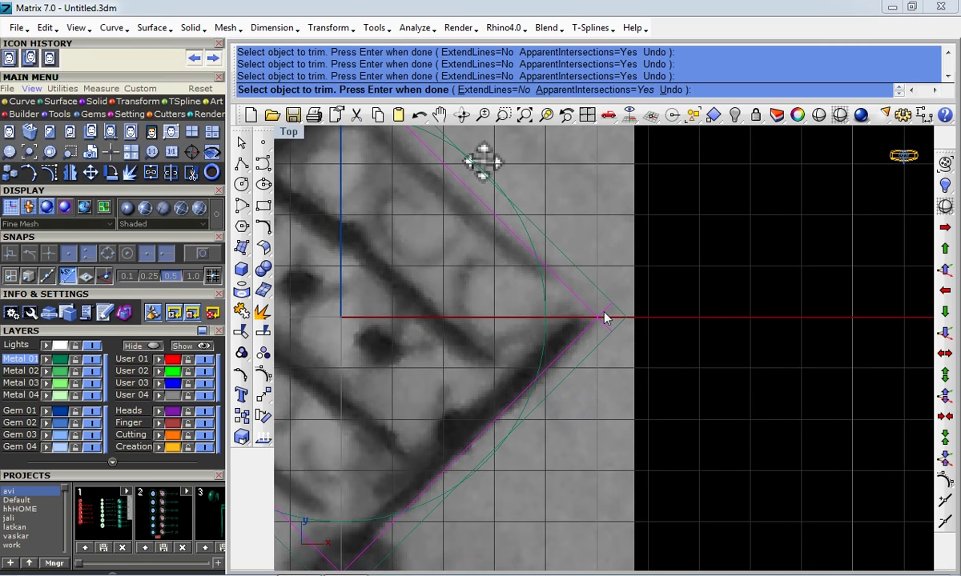
{"action": "right_click_drag", "start_coordinate": [459, 407], "coordinate": [634, 266]}
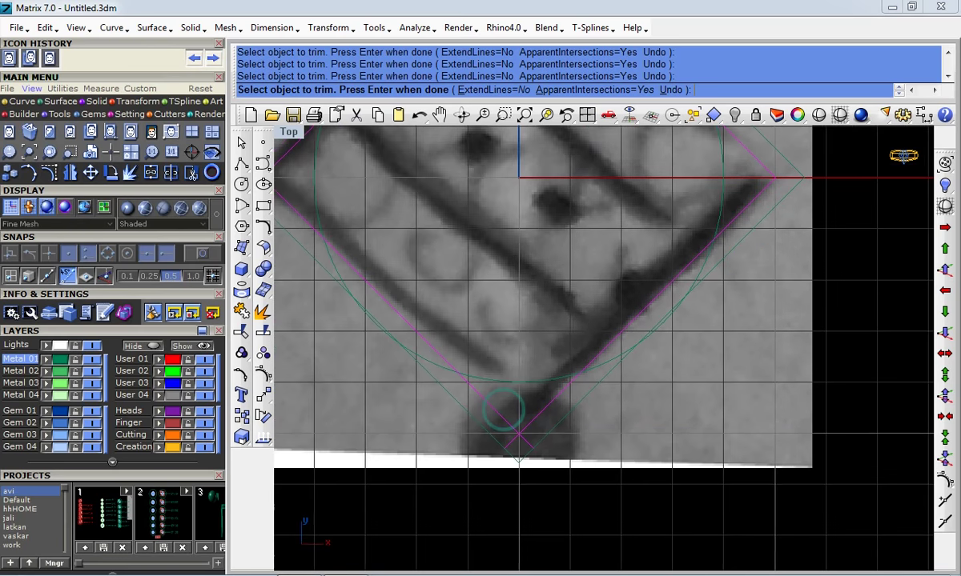
{"action": "scroll", "coordinate": [493, 409], "scroll_direction": "up", "scroll_amount": 1}
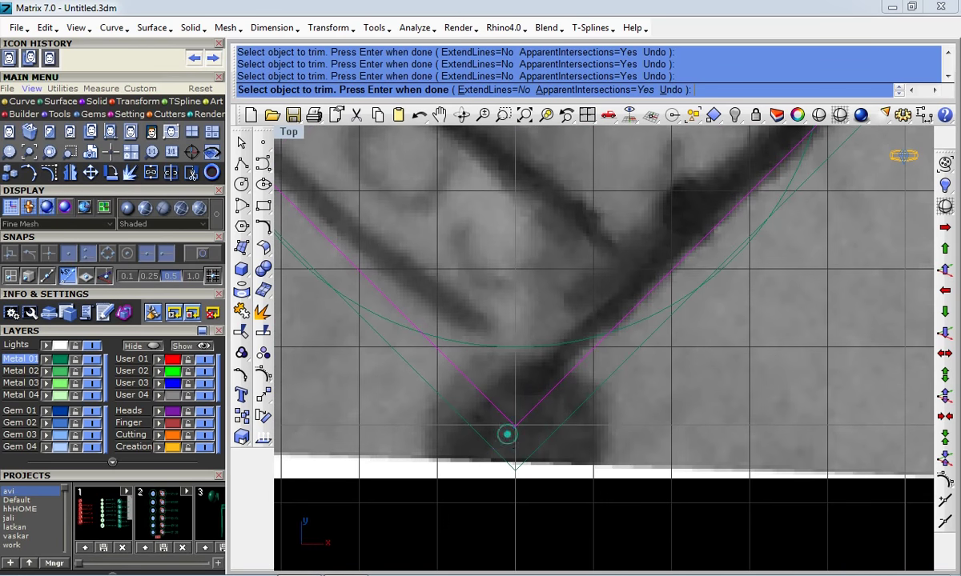
{"action": "scroll", "coordinate": [493, 409], "scroll_direction": "down", "scroll_amount": 2}
{"action": "right_click_drag", "start_coordinate": [620, 89], "coordinate": [586, 146]}
{"action": "right_click", "coordinate": [587, 146]}
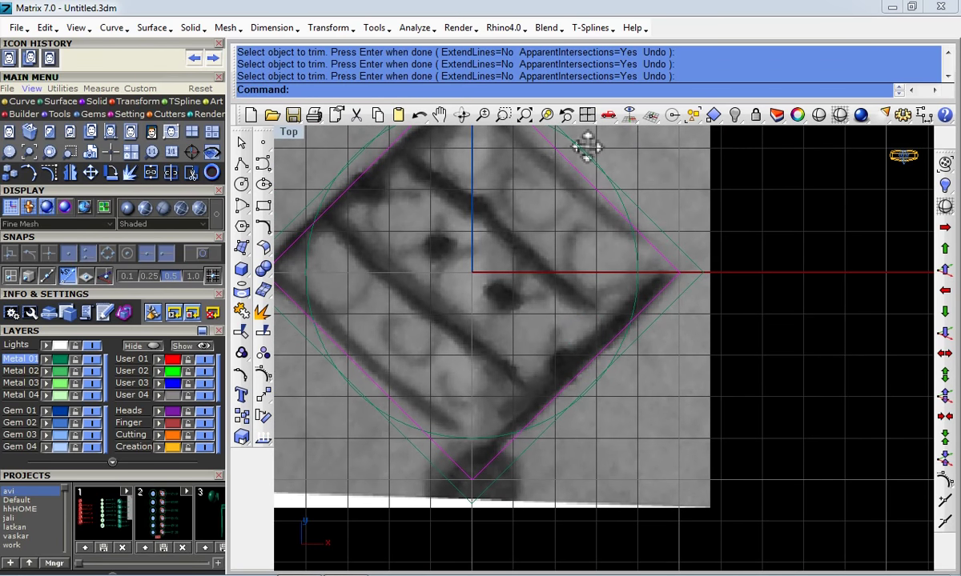
- Join the four trimmed edges into one closed square outline
{"action": "left_click", "coordinate": [239, 309]}
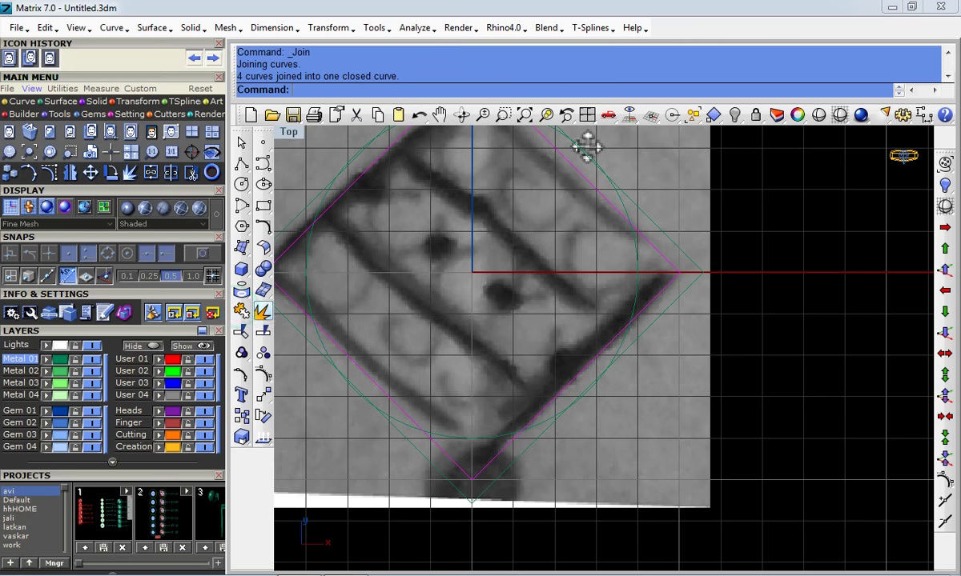
{"action": "left_click", "coordinate": [416, 443]}
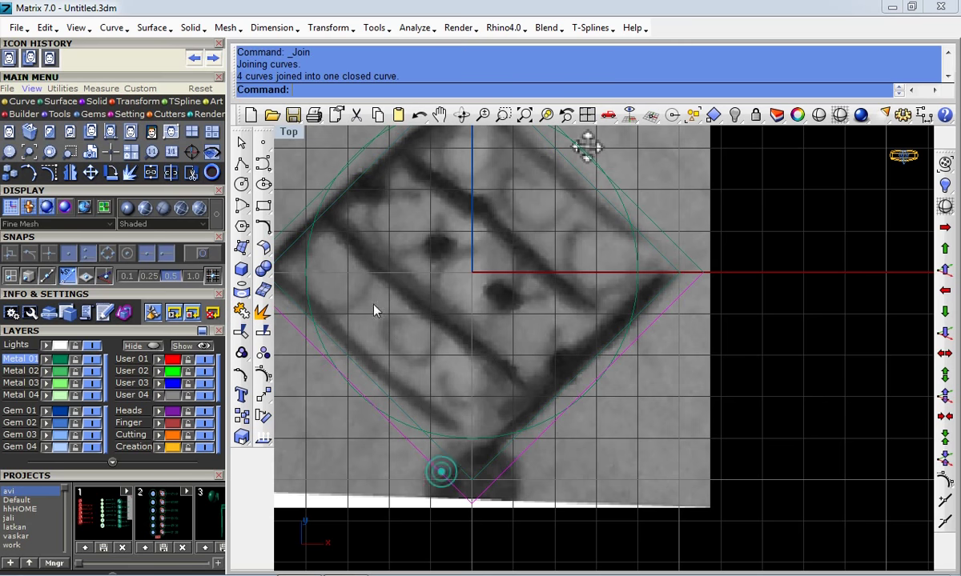
{"action": "right_click_drag", "start_coordinate": [587, 146], "coordinate": [551, 198]}
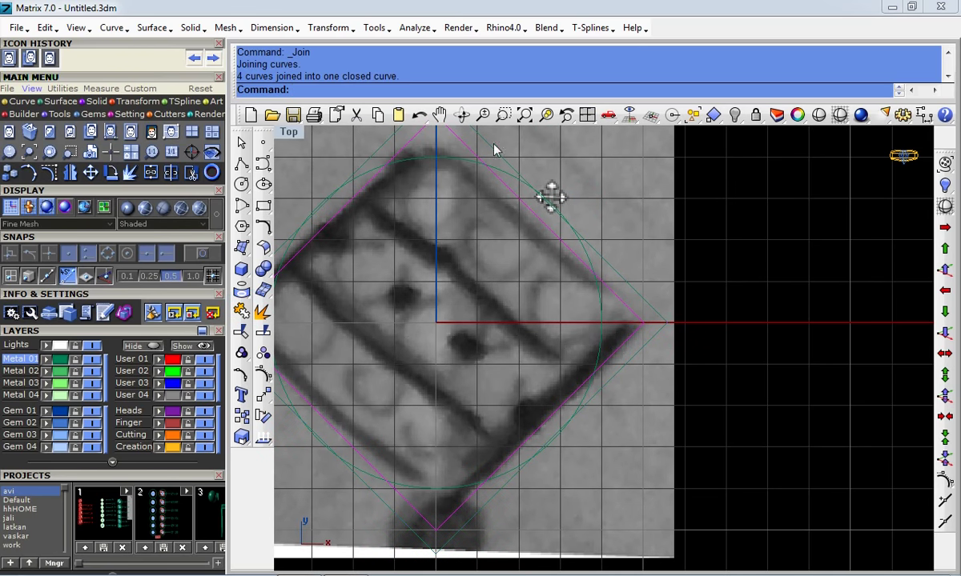
- Restore the four-view layout and maximize the Perspective view looking down on the square
{"action": "double_click", "coordinate": [294, 134]}
{"action": "left_click", "coordinate": [641, 134]}
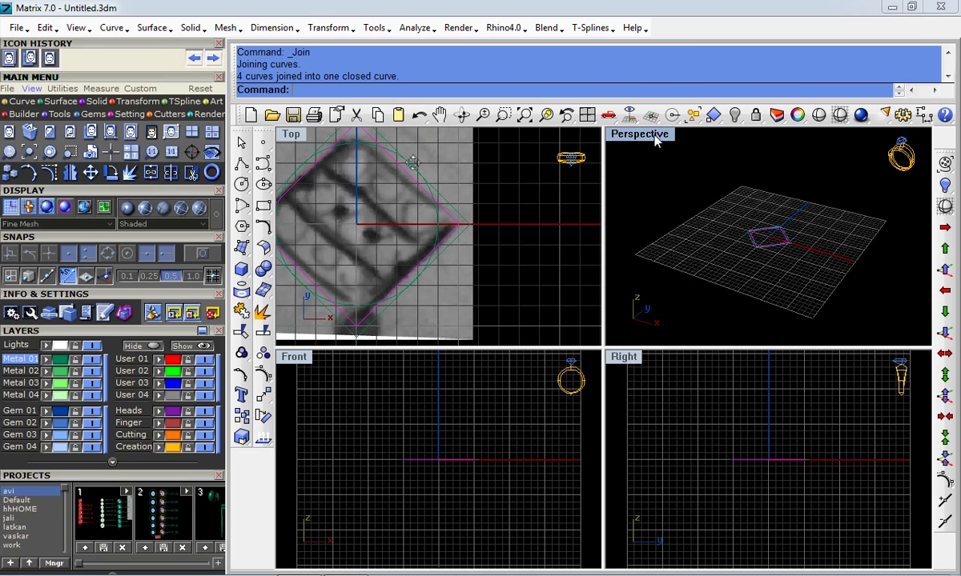
{"action": "double_click", "coordinate": [655, 136]}
{"action": "right_click_drag", "start_coordinate": [638, 365], "coordinate": [639, 322]}
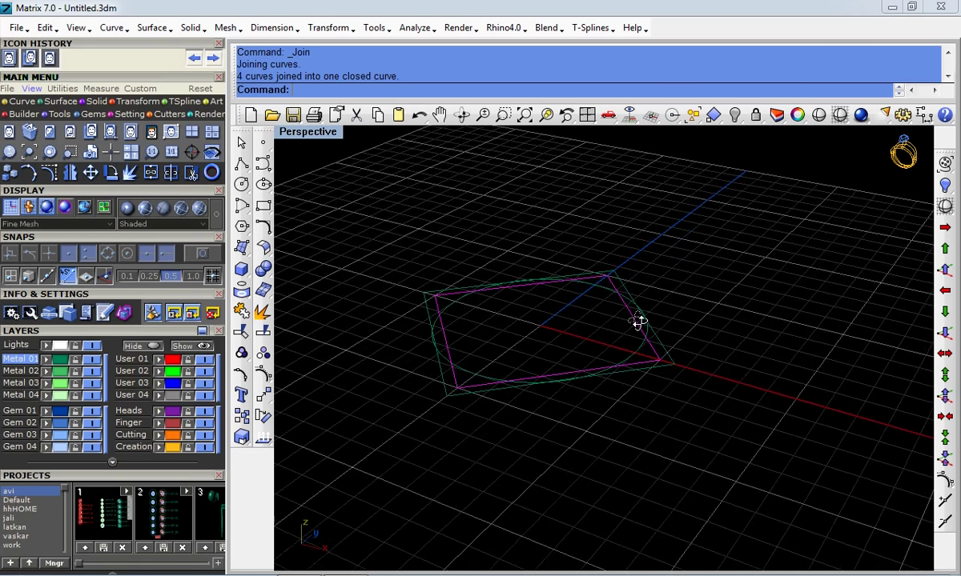
{"action": "scroll", "coordinate": [639, 322], "scroll_direction": "up", "scroll_amount": 3}
- Raise one square outline 0.1 units in Z, then select both outlines
{"action": "left_click", "coordinate": [946, 272]}
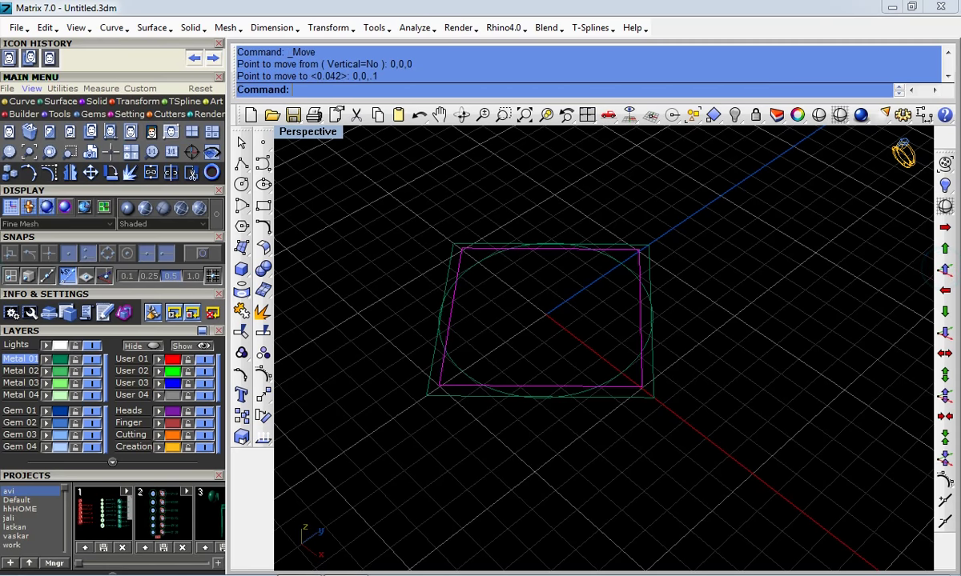
{"action": "scroll", "coordinate": [648, 308], "scroll_direction": "up", "scroll_amount": 2}
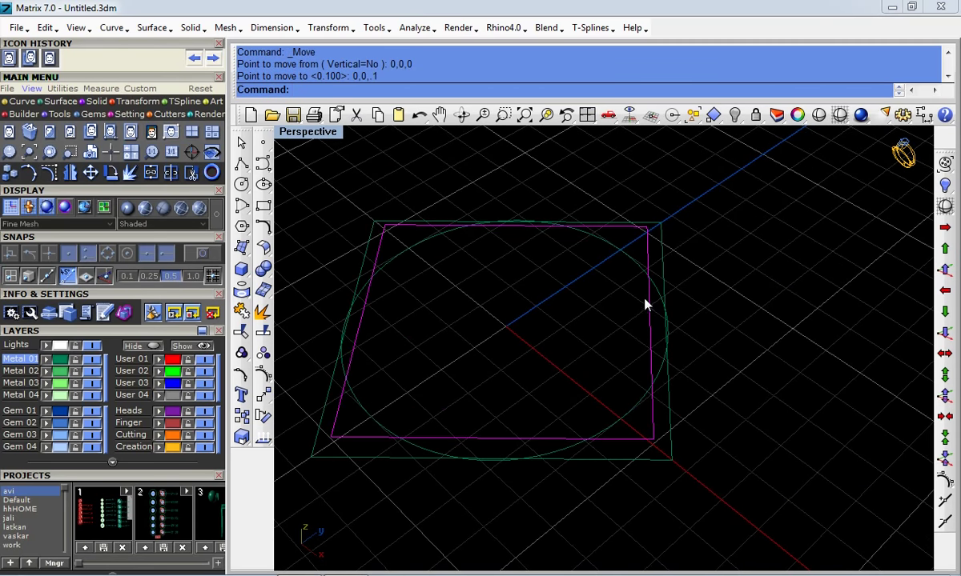
{"action": "key", "text": "Escape"}
{"action": "right_click_drag", "start_coordinate": [648, 305], "coordinate": [654, 321]}
{"action": "left_click", "coordinate": [665, 260]}
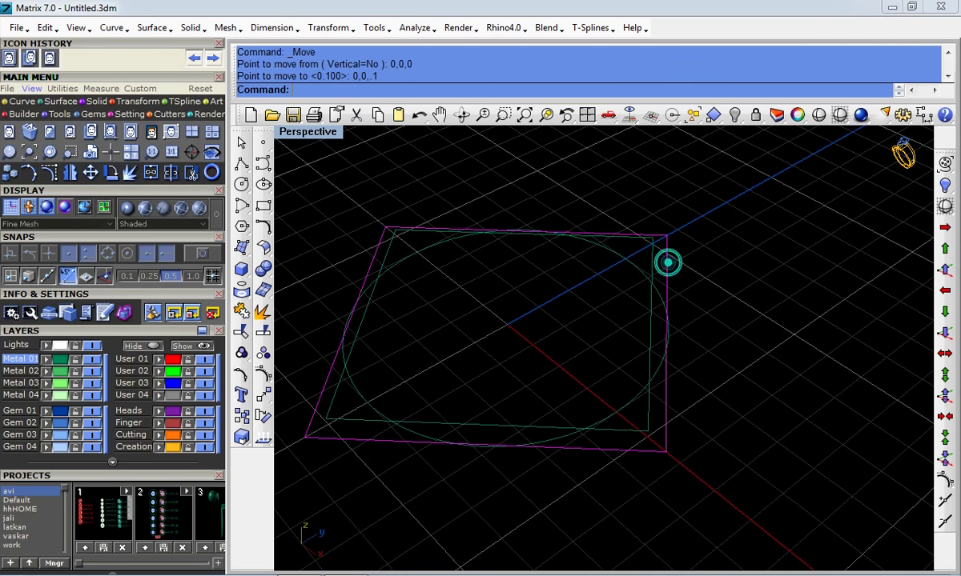
{"action": "left_click", "coordinate": [654, 259], "text": "shift"}
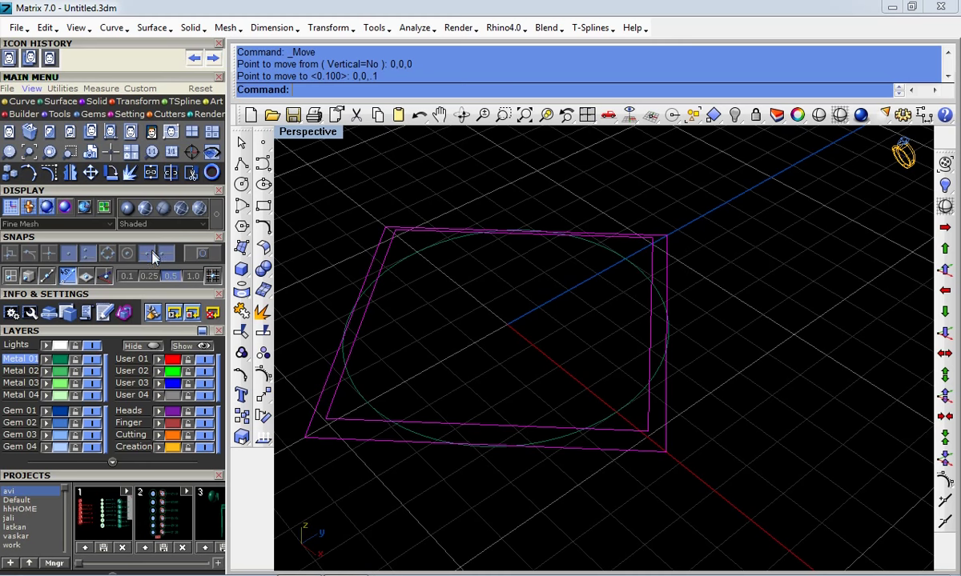
{"action": "left_click", "coordinate": [240, 247]}
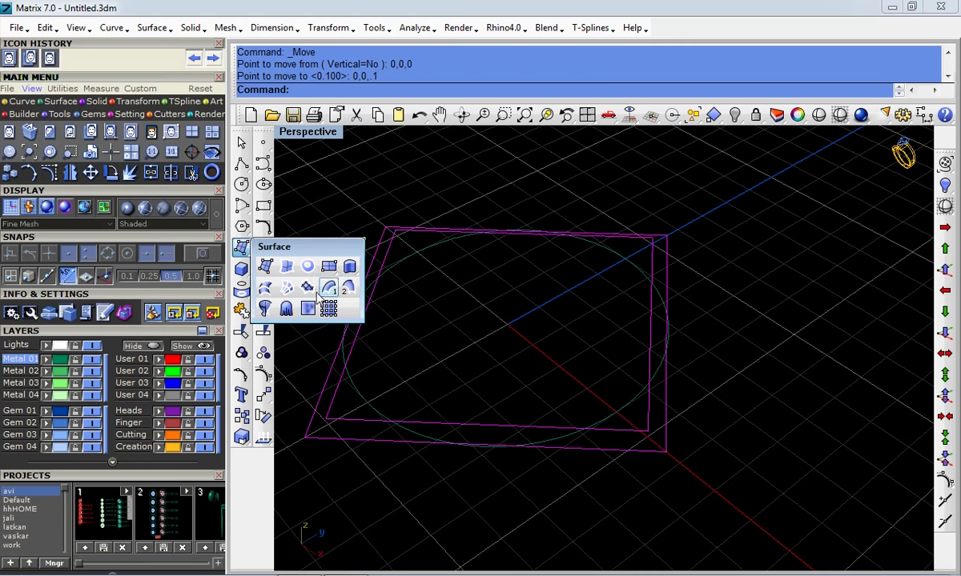
- Create a patch surface from the two squares and switch the viewport to Shaded
{"action": "left_click", "coordinate": [325, 309]}
{"action": "key", "text": "Return"}
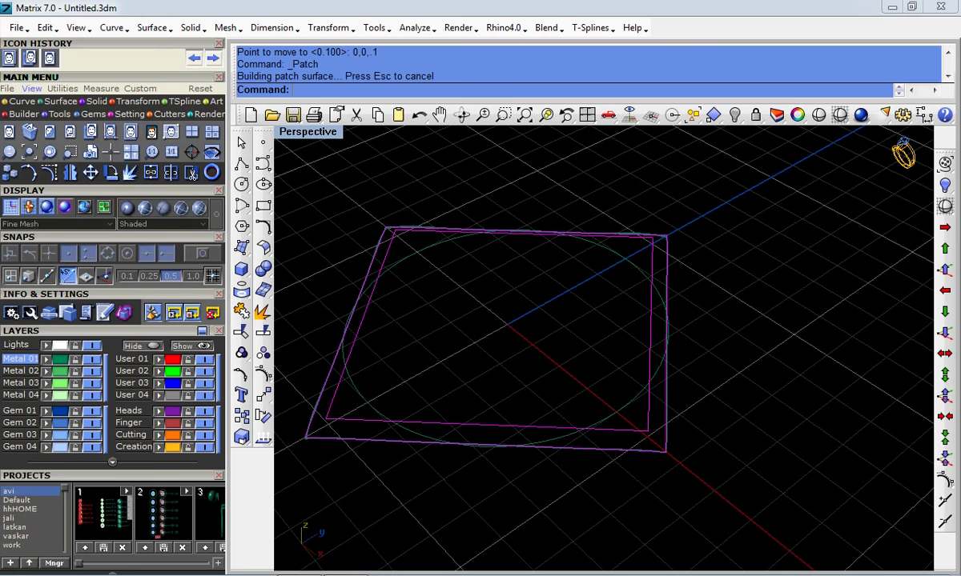
{"action": "right_click_drag", "start_coordinate": [585, 291], "coordinate": [672, 136]}
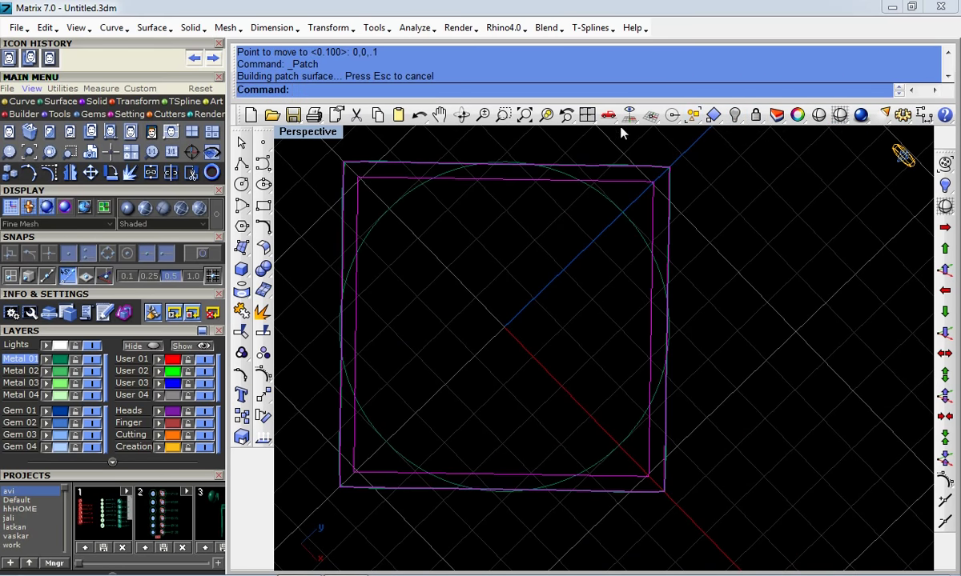
{"action": "left_click", "coordinate": [840, 115]}
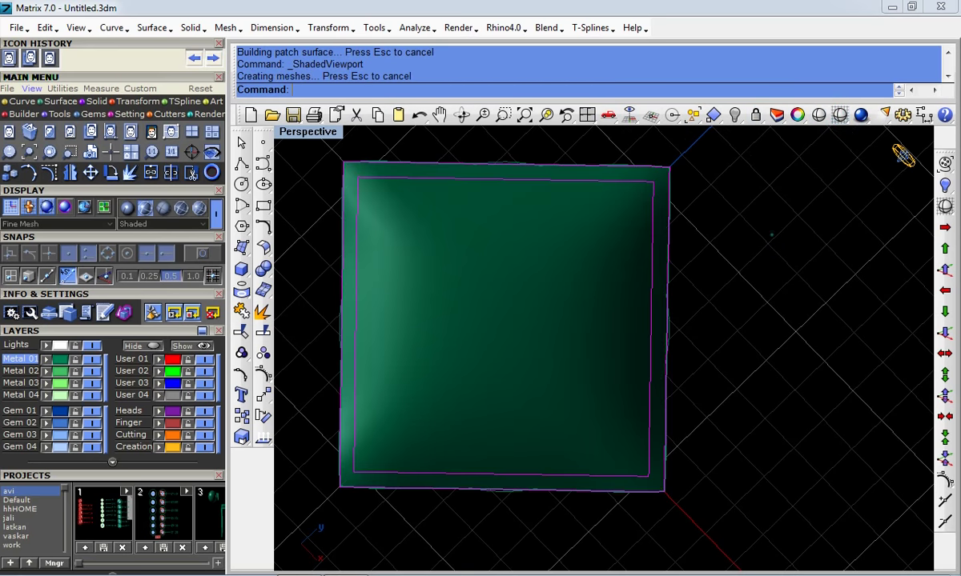
{"action": "left_click_drag", "start_coordinate": [509, 400], "coordinate": [568, 278]}
{"action": "right_click_drag", "start_coordinate": [568, 279], "coordinate": [596, 318]}
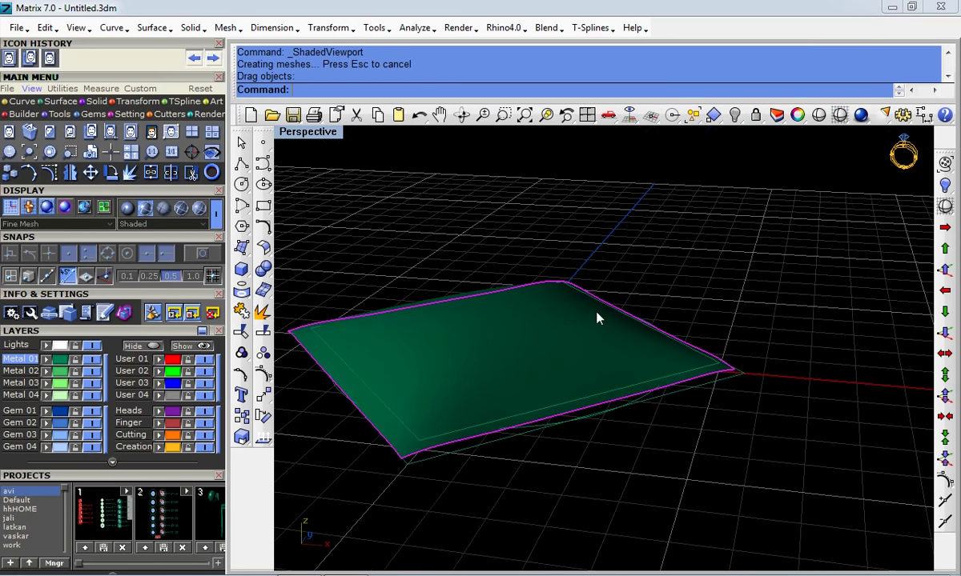
{"action": "key", "text": "ctrl+z"}
- Undo the patch, reselect the square outline and rebuild the patch surface with pp
{"action": "right_click_drag", "start_coordinate": [647, 238], "coordinate": [667, 369]}
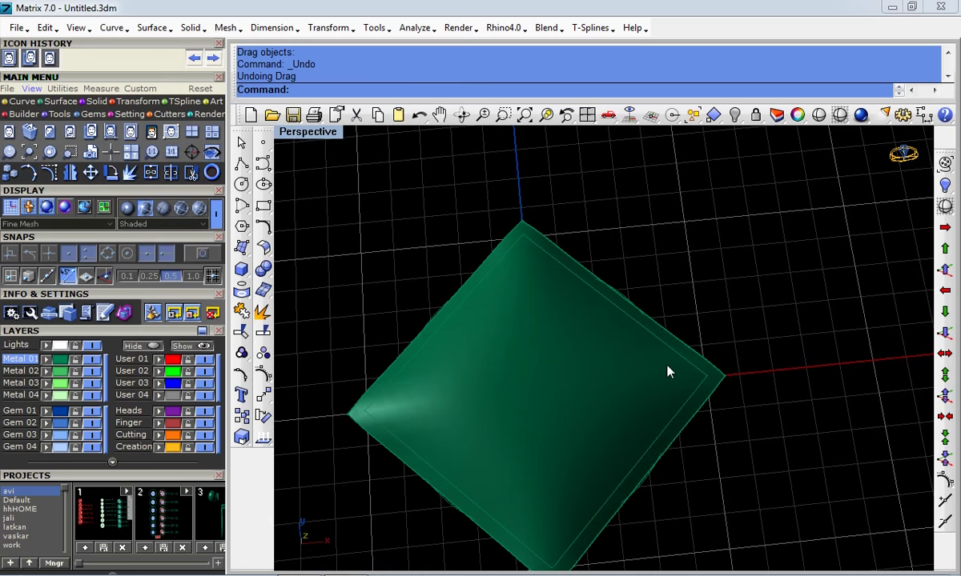
{"action": "scroll", "coordinate": [667, 369], "scroll_direction": "up", "scroll_amount": 3}
{"action": "left_click", "coordinate": [665, 353]}
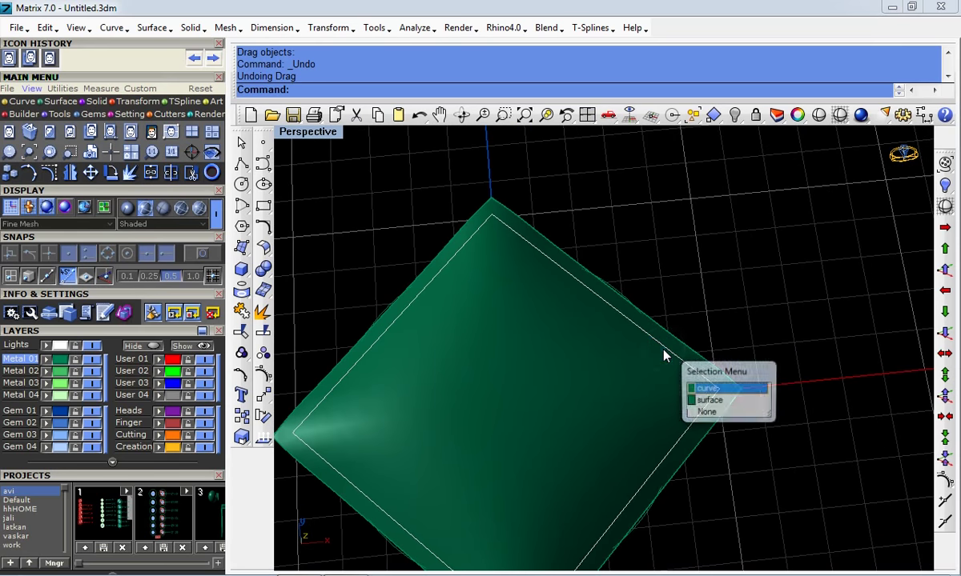
{"action": "mouse_move", "coordinate": [664, 352]}
{"action": "right_mouse_down"}
{"action": "mouse_move", "coordinate": [603, 422]}
{"action": "mouse_move", "coordinate": [521, 306]}
{"action": "right_mouse_up"}
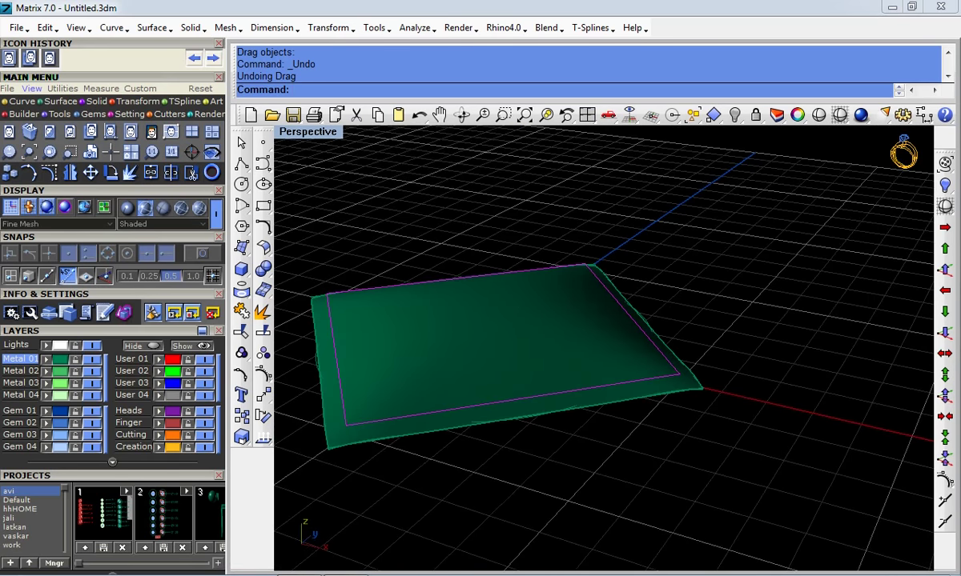
{"action": "key", "text": "ctrl+z"}
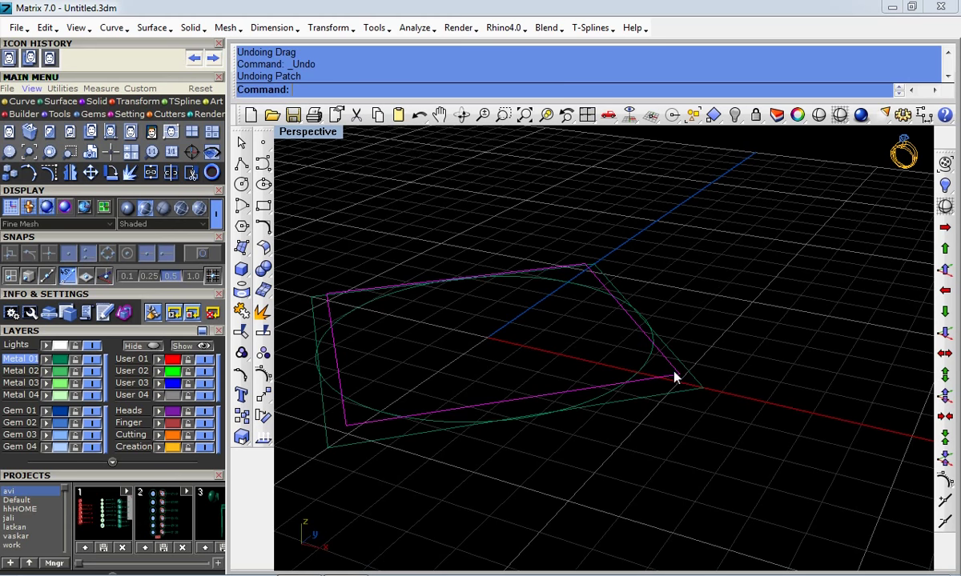
{"action": "key", "text": "alt+Left"}
{"action": "key", "text": "alt+Right"}
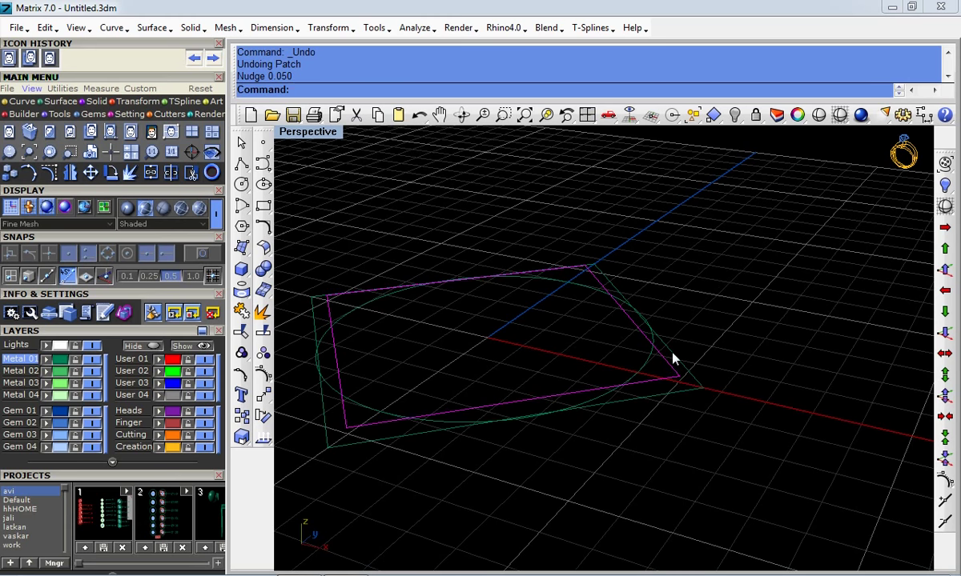
{"action": "left_click", "coordinate": [672, 359]}
{"action": "type", "text": "pp"}
{"action": "key", "text": "Return"}
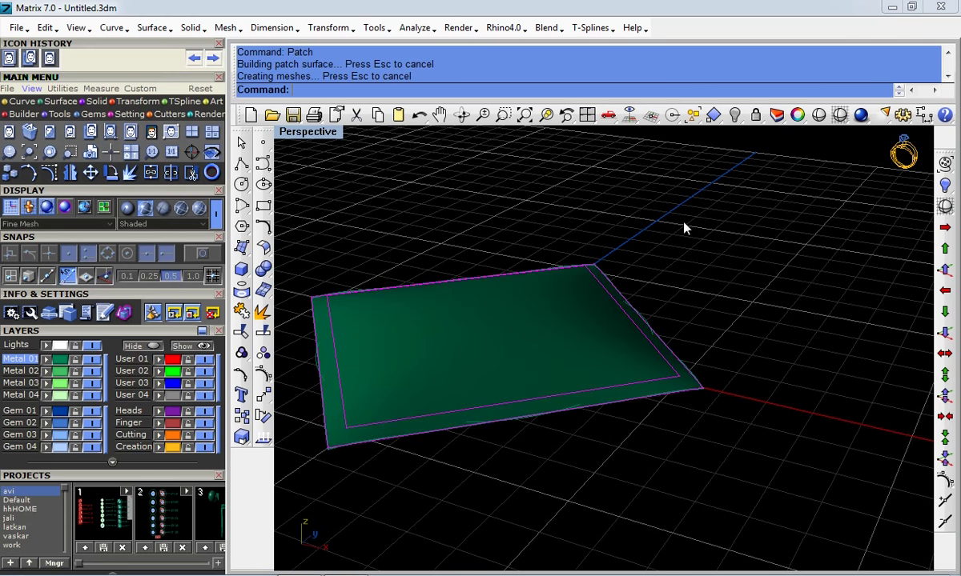
{"action": "right_click_drag", "start_coordinate": [512, 285], "coordinate": [512, 337]}
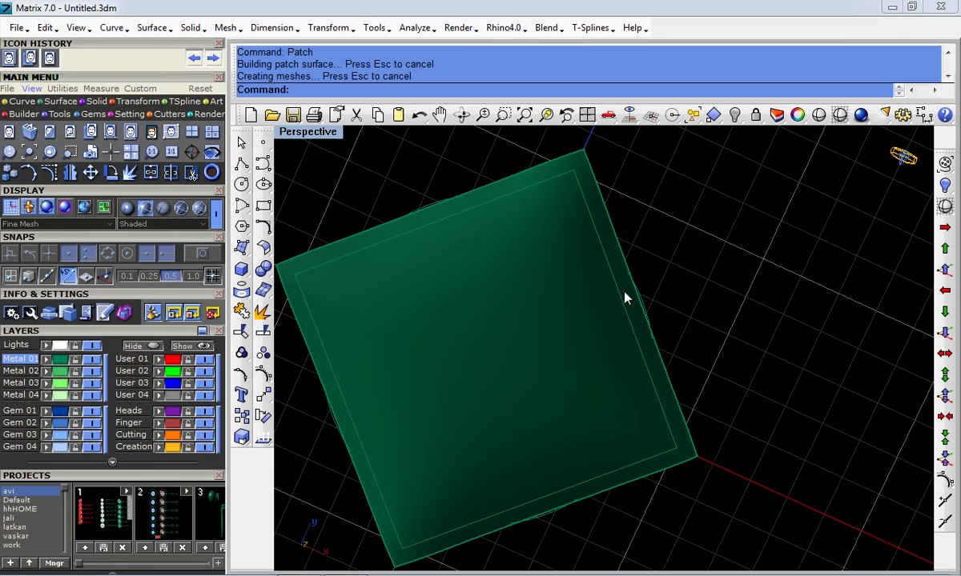
- Delete the leftover boundary curve along the patch edge
{"action": "left_click", "coordinate": [622, 308]}
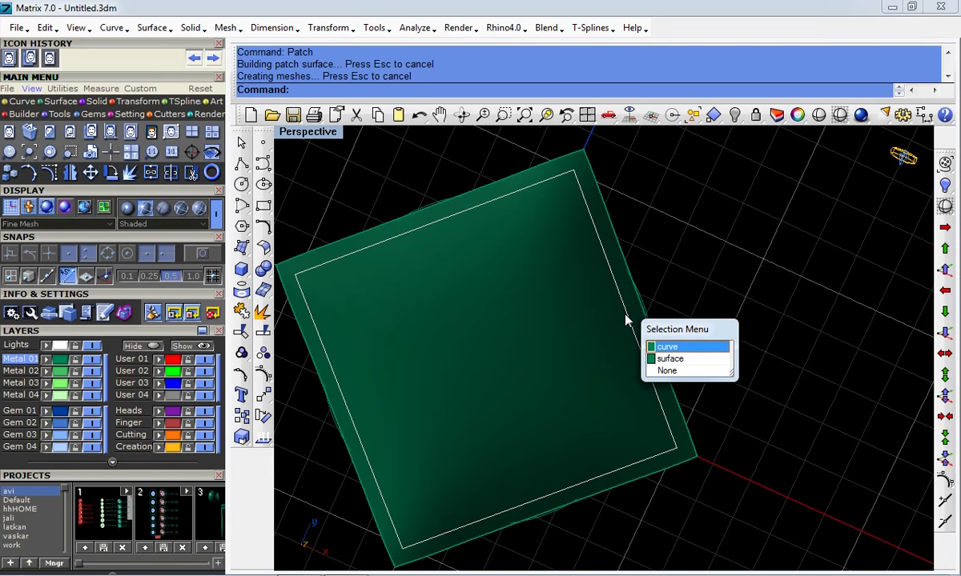
{"action": "left_click", "coordinate": [667, 347]}
{"action": "key", "text": "Delete"}
- Explode the square outline into four separate edges and show a maximized shaded Top view
{"action": "left_click", "coordinate": [659, 364]}
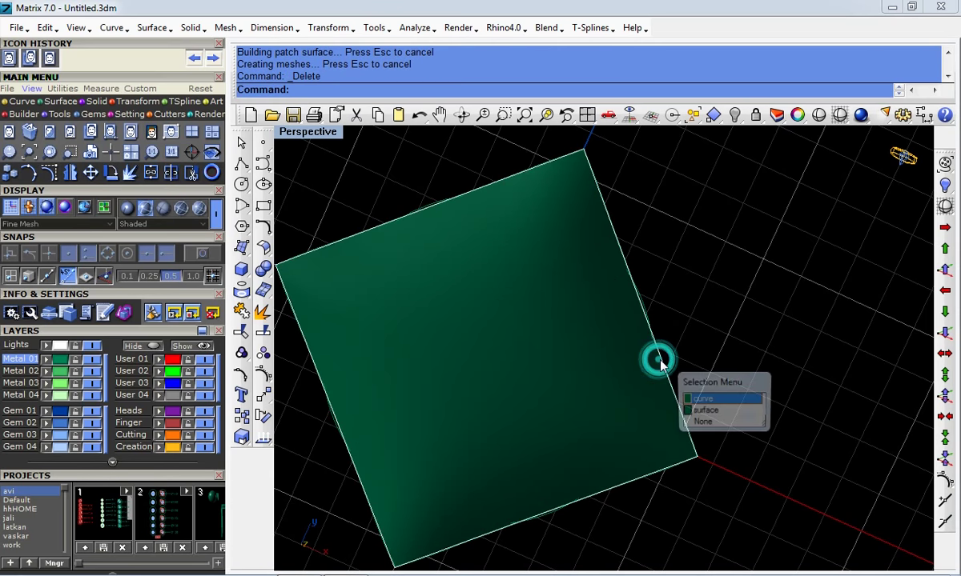
{"action": "left_click", "coordinate": [684, 393]}
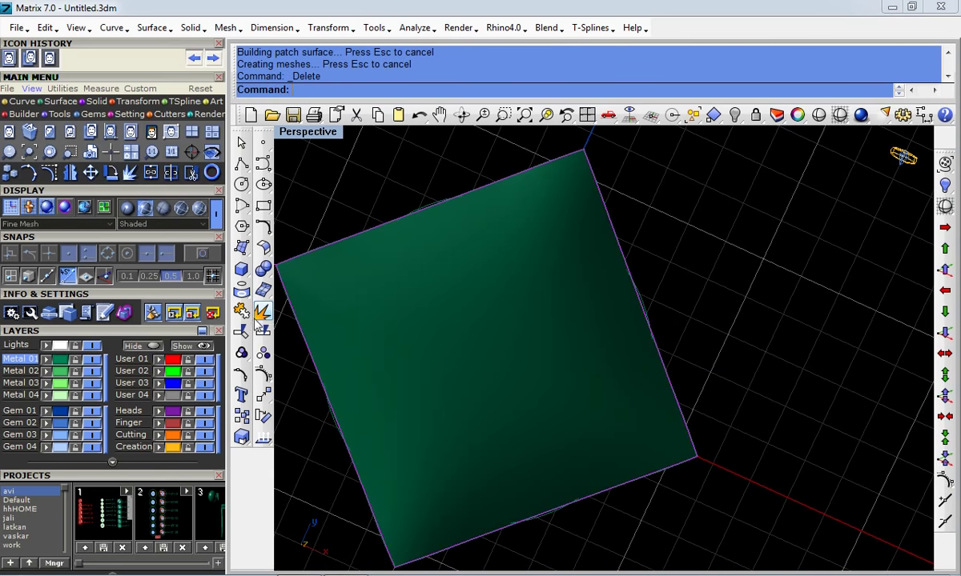
{"action": "left_click", "coordinate": [262, 312]}
{"action": "left_click", "coordinate": [669, 376]}
{"action": "key", "text": "ctrl+F1"}
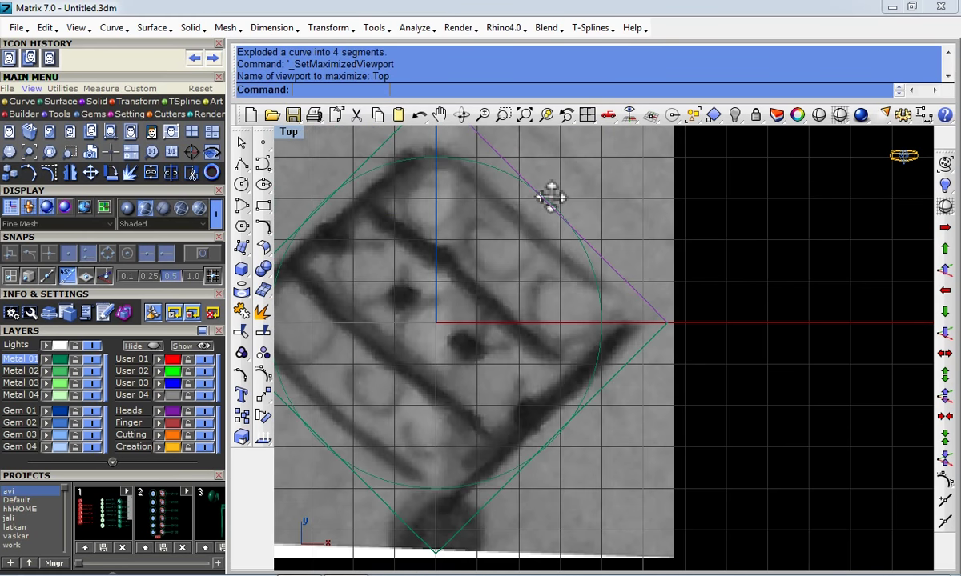
{"action": "left_click", "coordinate": [845, 117]}
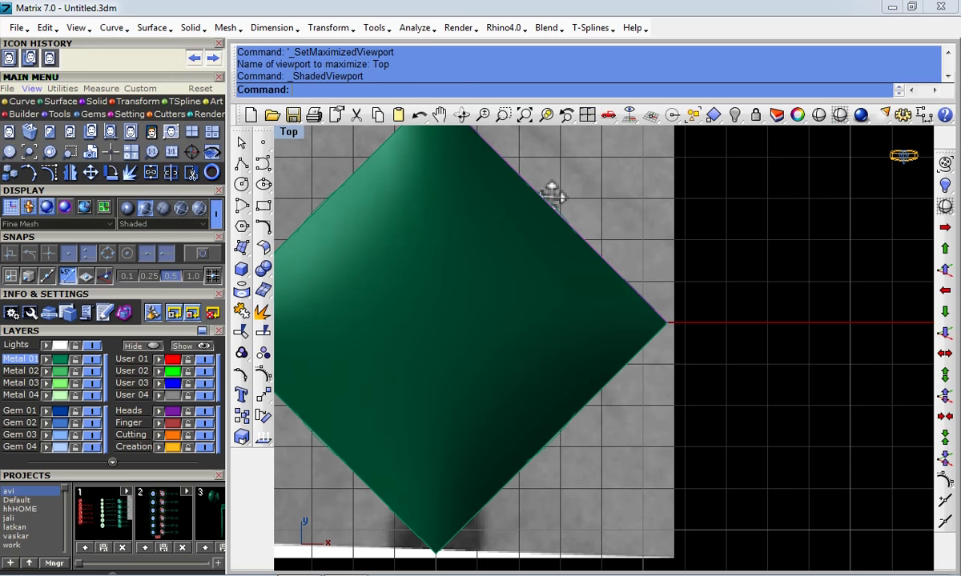
{"action": "left_click", "coordinate": [263, 227]}
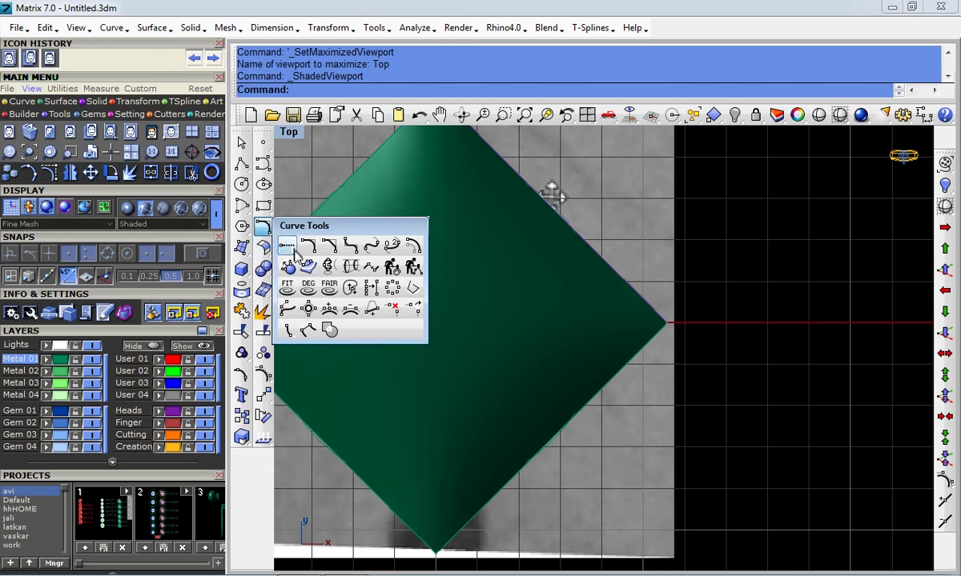
- Offset the lower-left edge 1.7 inward along the square surface
{"action": "left_click", "coordinate": [308, 266]}
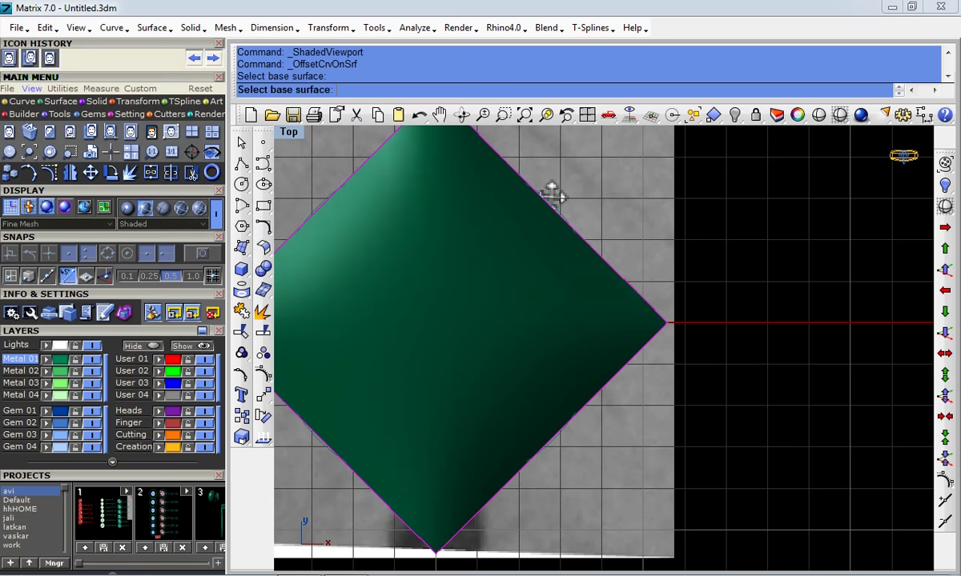
{"action": "left_click", "coordinate": [470, 279]}
{"action": "type", "text": "1.7"}
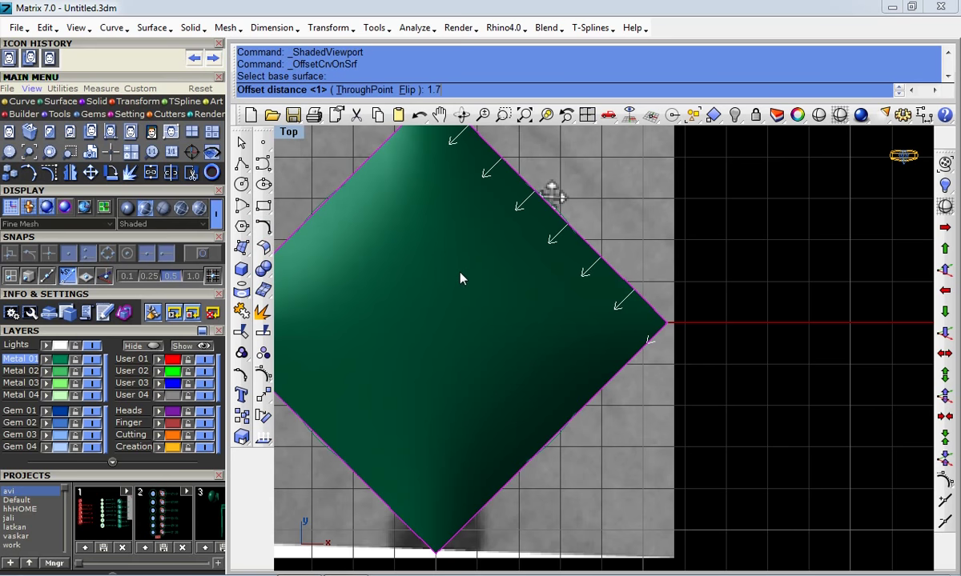
{"action": "key", "text": "Return"}
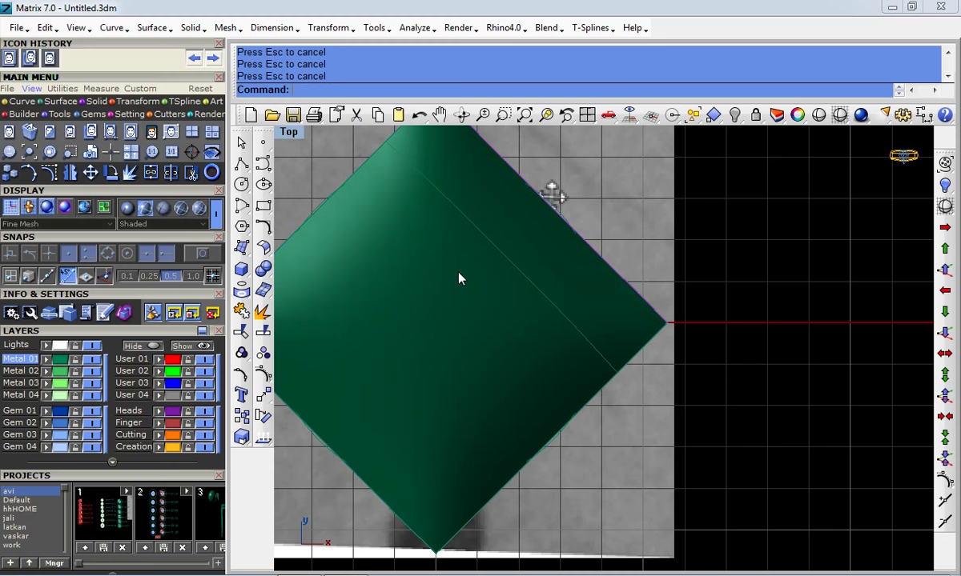
{"action": "left_click", "coordinate": [332, 452]}
{"action": "left_click", "coordinate": [384, 492]}
- Offset the opposite upper-right edge 1.7 inward on the surface and select both offset lines
{"action": "key", "text": "Return"}
{"action": "left_click", "coordinate": [367, 399]}
{"action": "key", "text": "Return"}
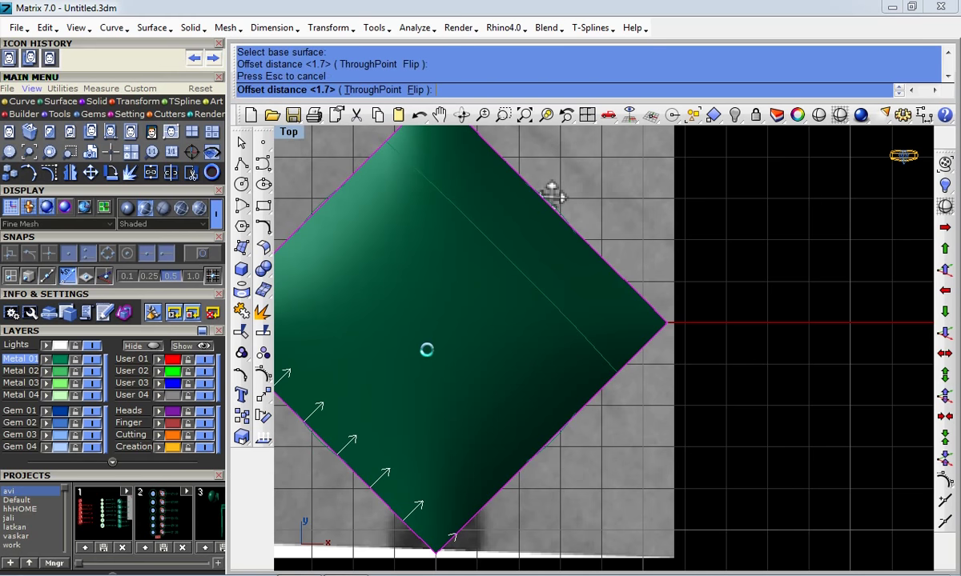
{"action": "left_click", "coordinate": [364, 389]}
{"action": "key", "text": "Return"}
{"action": "left_click", "coordinate": [509, 262]}
{"action": "key", "text": "Return"}
{"action": "left_click", "coordinate": [263, 164]}
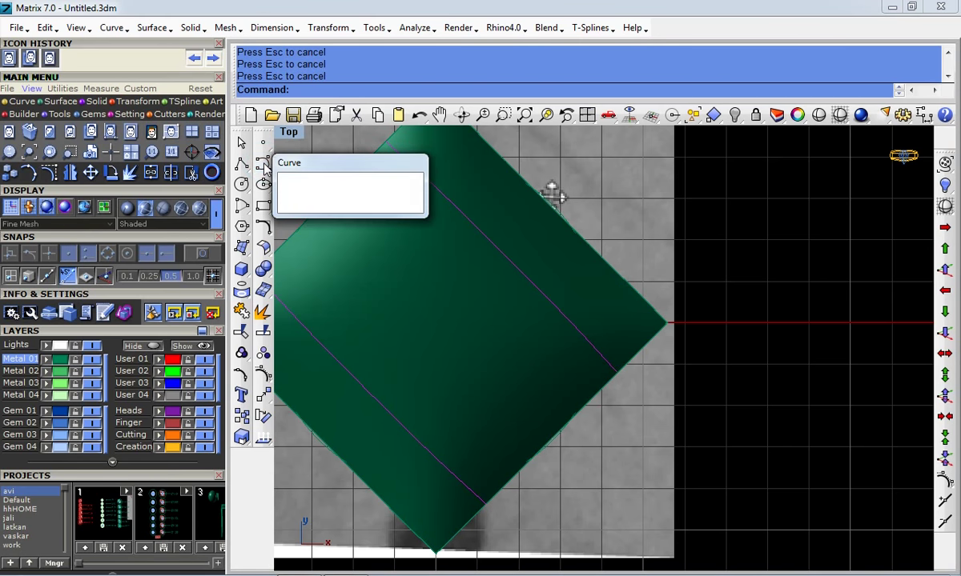
- Create a mean curve midway between the two offset lines
{"action": "left_click", "coordinate": [414, 206]}
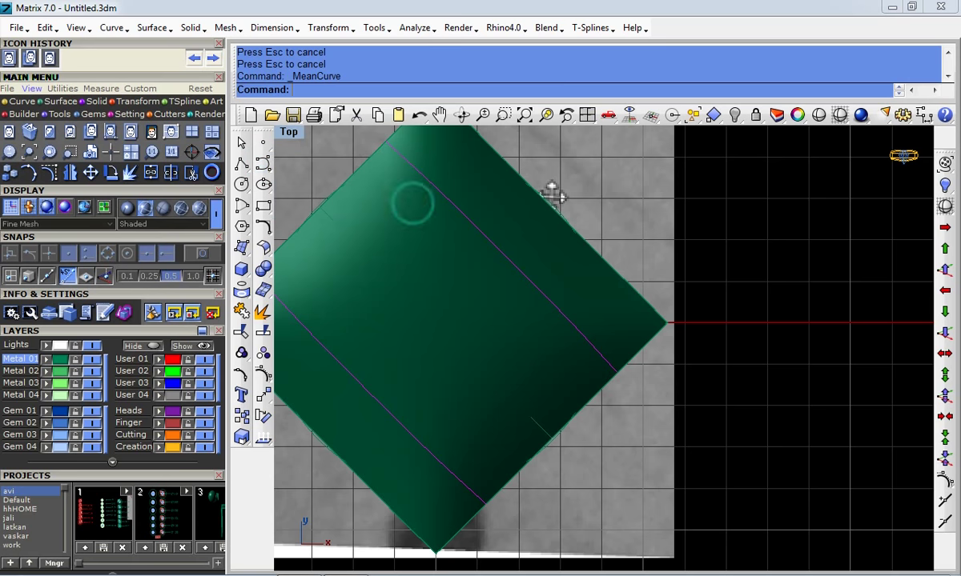
{"action": "type", "text": "q"}
{"action": "key", "text": "Return"}
{"action": "left_click", "coordinate": [839, 114]}
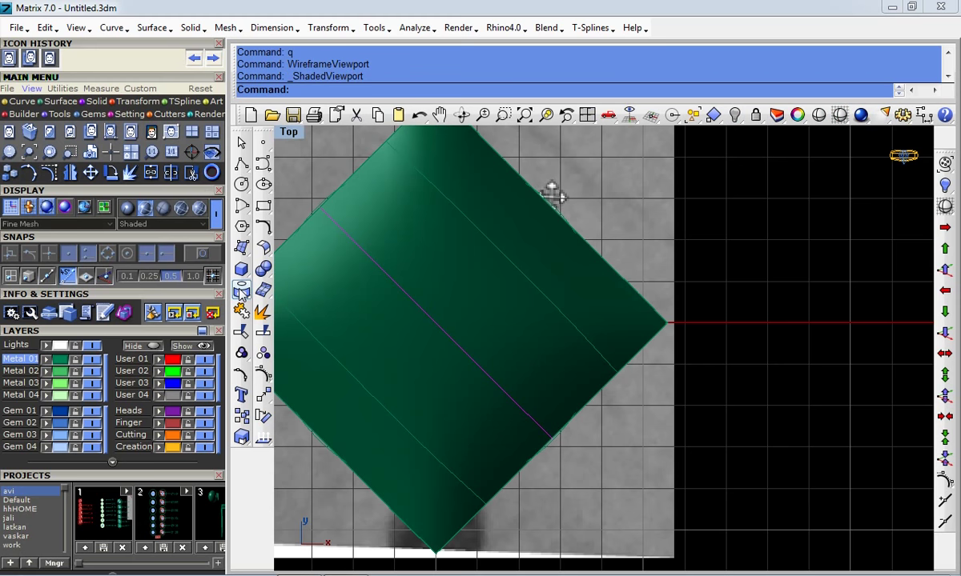
- Project the new centre line onto the square surface
{"action": "left_click", "coordinate": [241, 290]}
{"action": "left_click", "coordinate": [429, 276]}
{"action": "key", "text": "Return"}
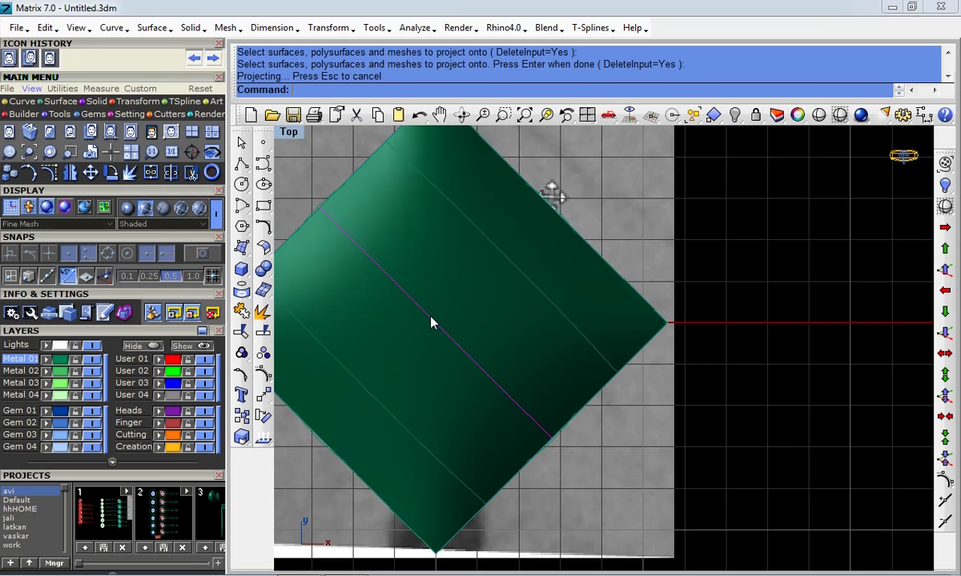
- Offset the centre line 0.85 along the square surface, replacing an initial 0.89 offset
{"action": "left_click", "coordinate": [264, 227]}
{"action": "left_click", "coordinate": [290, 249]}
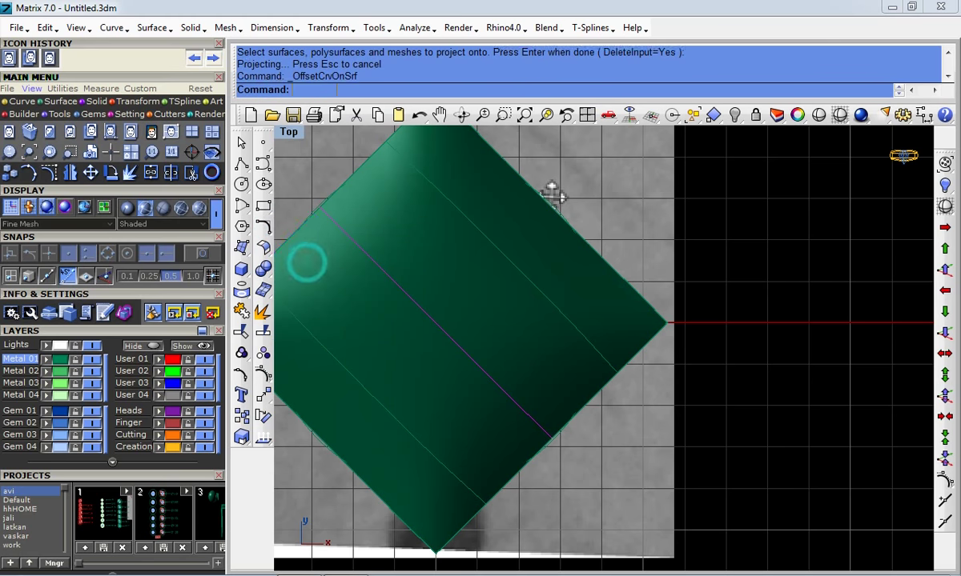
{"action": "left_click", "coordinate": [306, 261]}
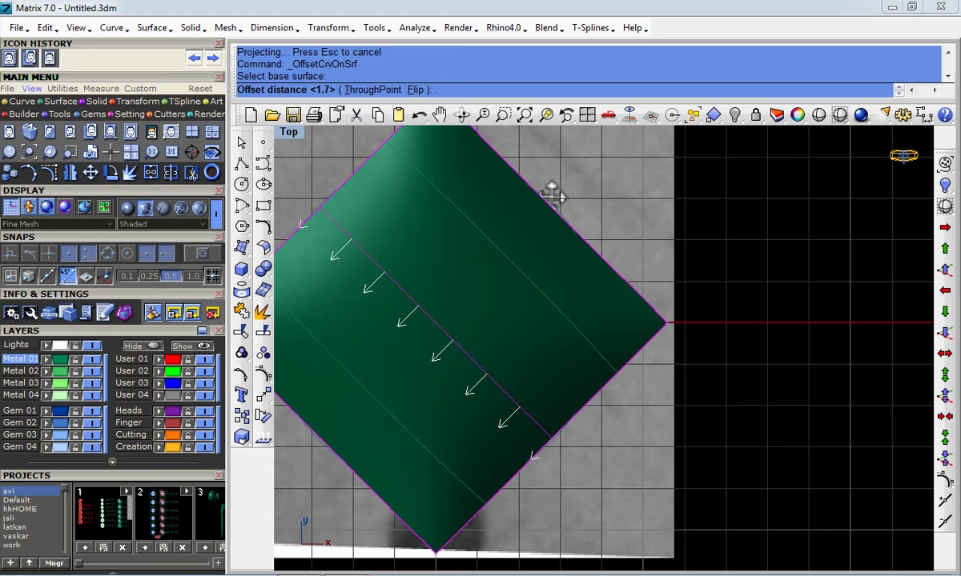
{"action": "type", "text": ".89"}
{"action": "key", "text": "Return"}
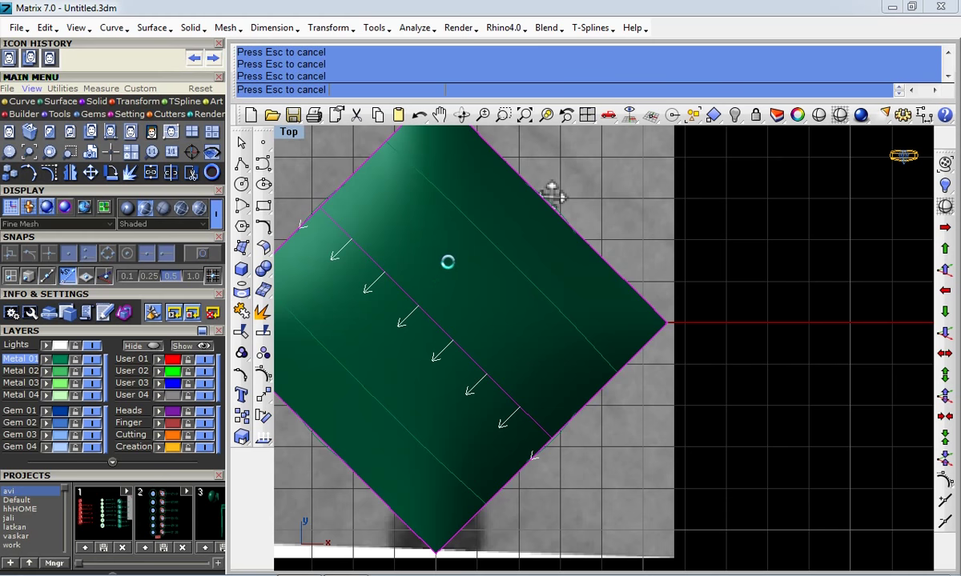
{"action": "key", "text": "ctrl+z"}
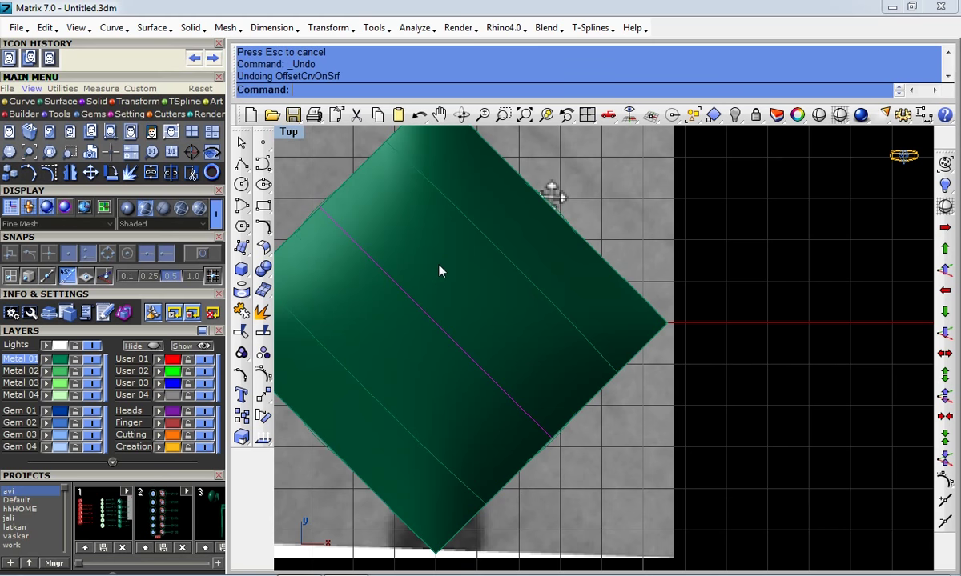
{"action": "key", "text": "Return"}
{"action": "type", "text": ".85"}
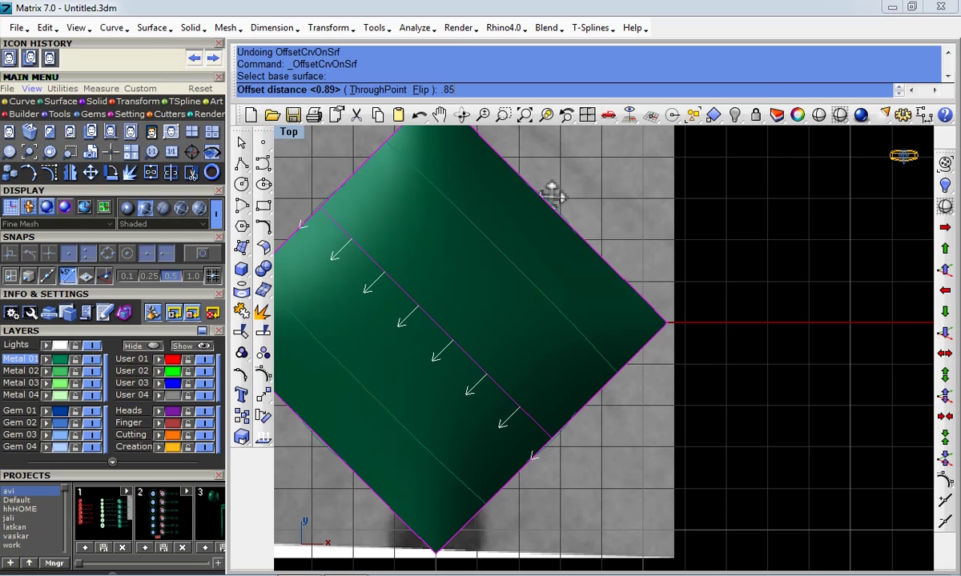
{"action": "key", "text": "Return"}
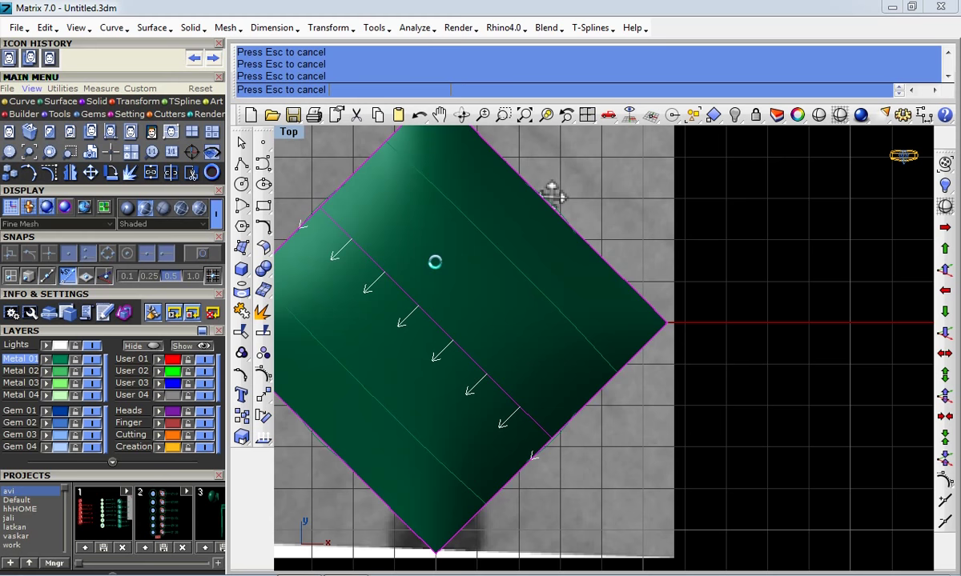
- Flip the on-surface offset to add a second 0.85 line on the other side of the centre line
{"action": "key", "text": "Return"}
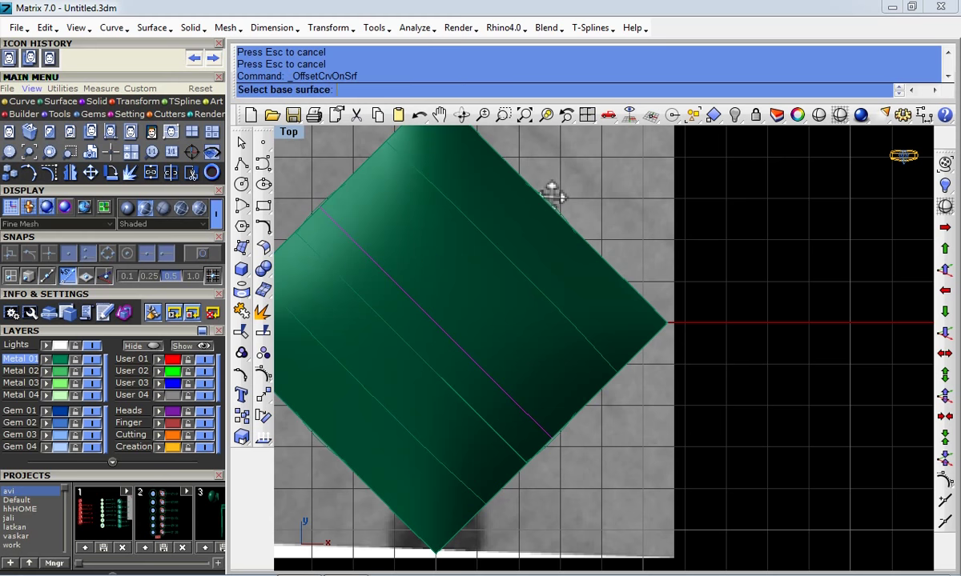
{"action": "left_click", "coordinate": [424, 313]}
{"action": "key", "text": "Escape"}
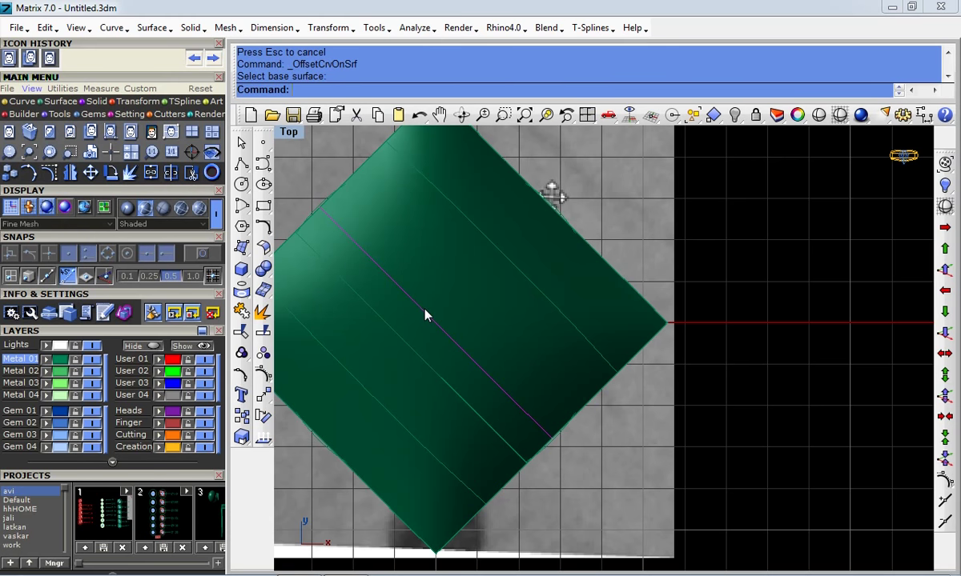
{"action": "key", "text": "Delete"}
{"action": "key", "text": "ctrl+z"}
{"action": "left_click", "coordinate": [424, 318]}
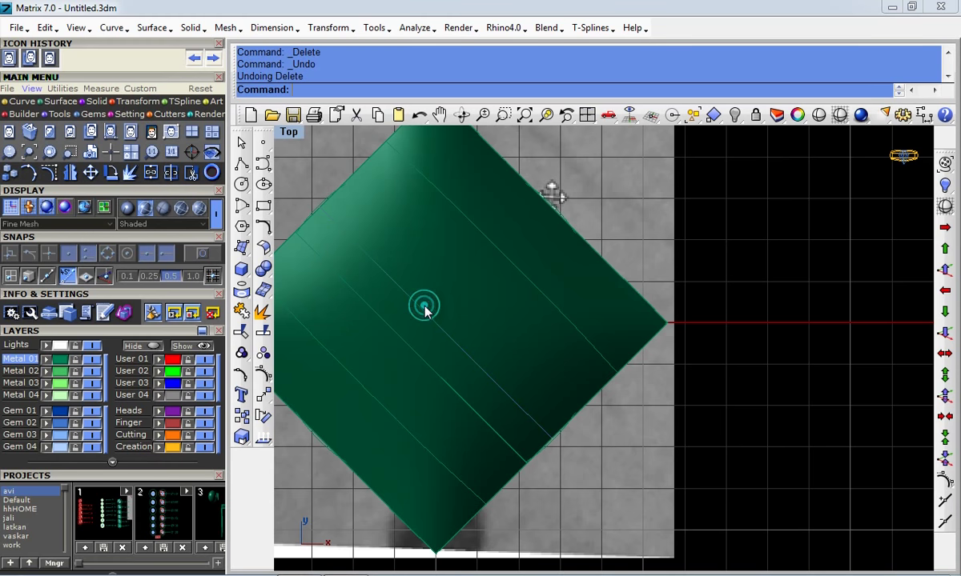
{"action": "key", "text": "Escape"}
{"action": "type", "text": "c"}
{"action": "key", "text": "Return"}
{"action": "left_click", "coordinate": [439, 295]}
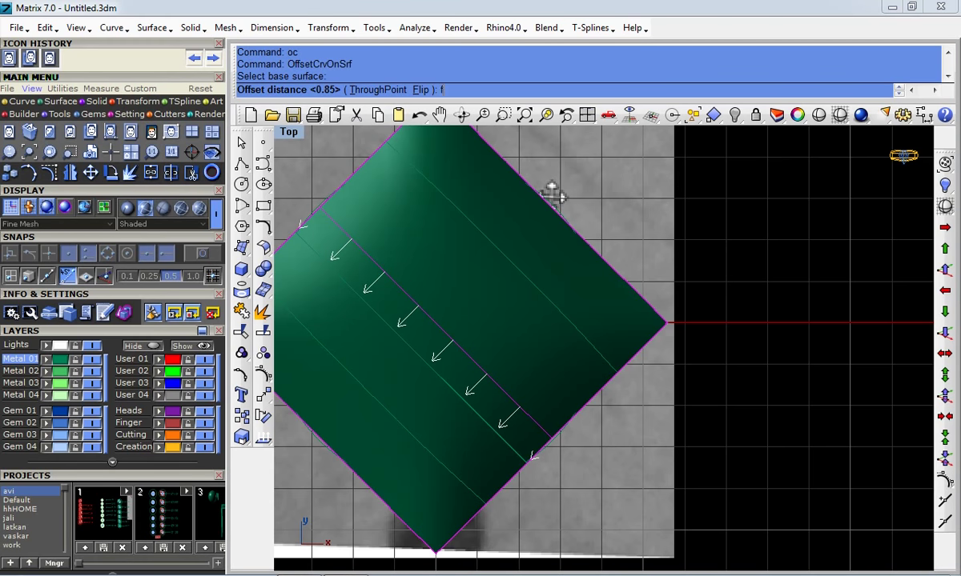
{"action": "key", "text": "Return"}
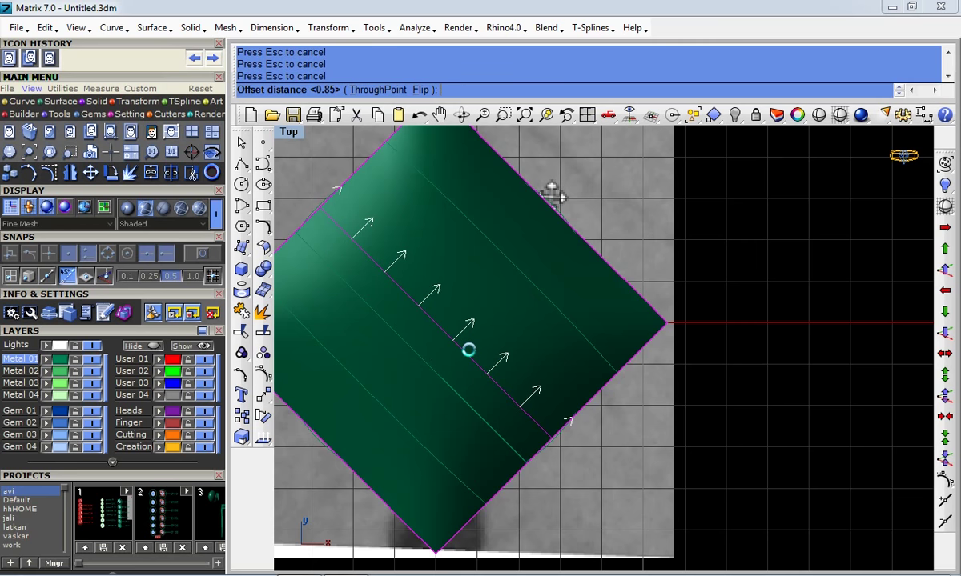
{"action": "key", "text": "Return"}
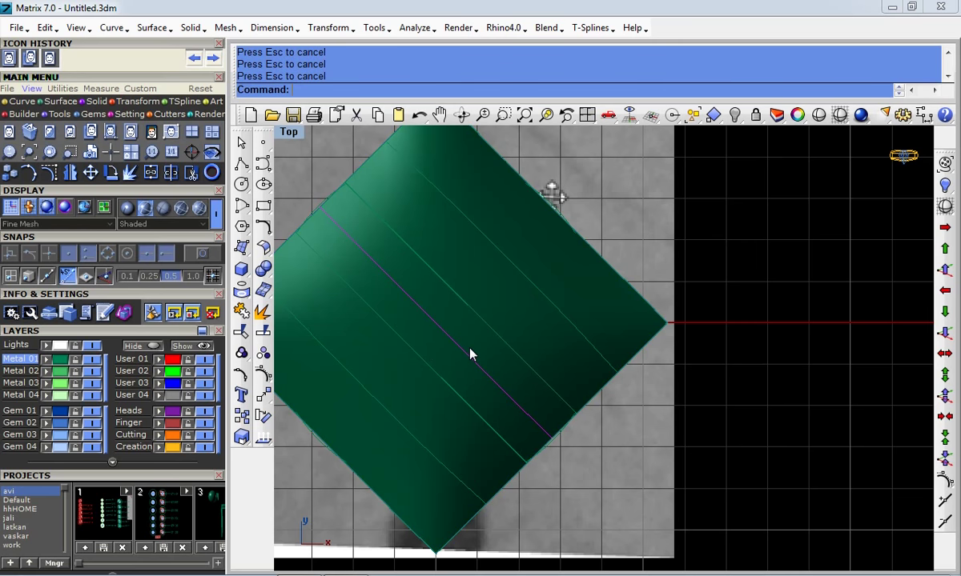
- Delete the diagonal centre line
{"action": "key", "text": "Delete"}
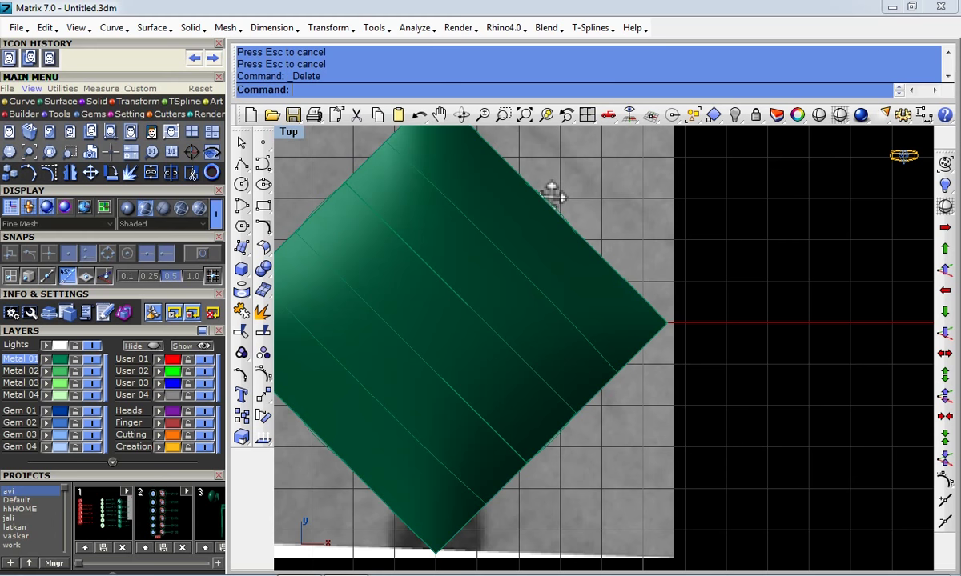
{"action": "left_click", "coordinate": [473, 313]}
{"action": "key", "text": "Return"}
- In wireframe, delete the leftover white lines around the surface
{"action": "key", "text": "ctrl+alt+w"}
{"action": "scroll", "coordinate": [552, 253], "scroll_direction": "down", "scroll_amount": 2}
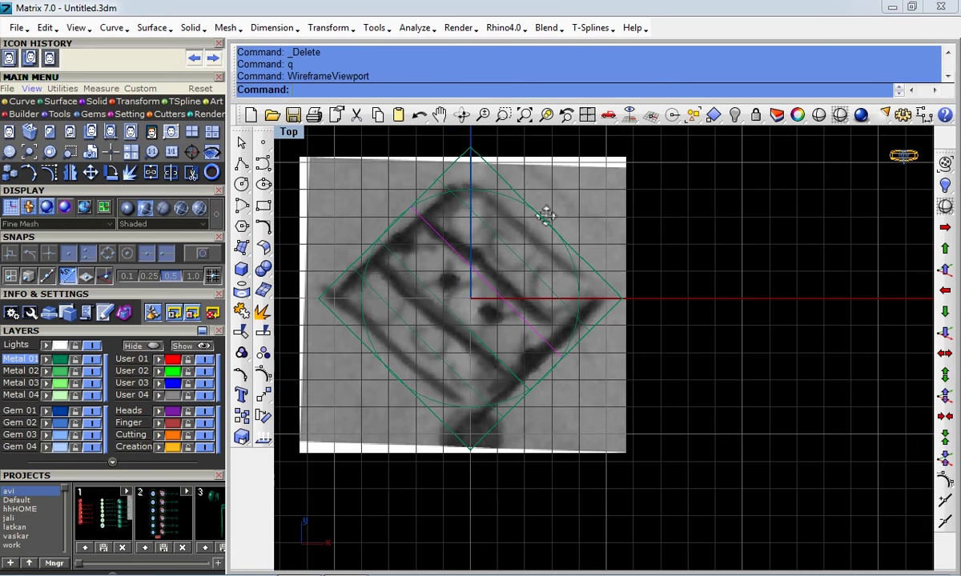
{"action": "scroll", "coordinate": [447, 218], "scroll_direction": "down", "scroll_amount": 2}
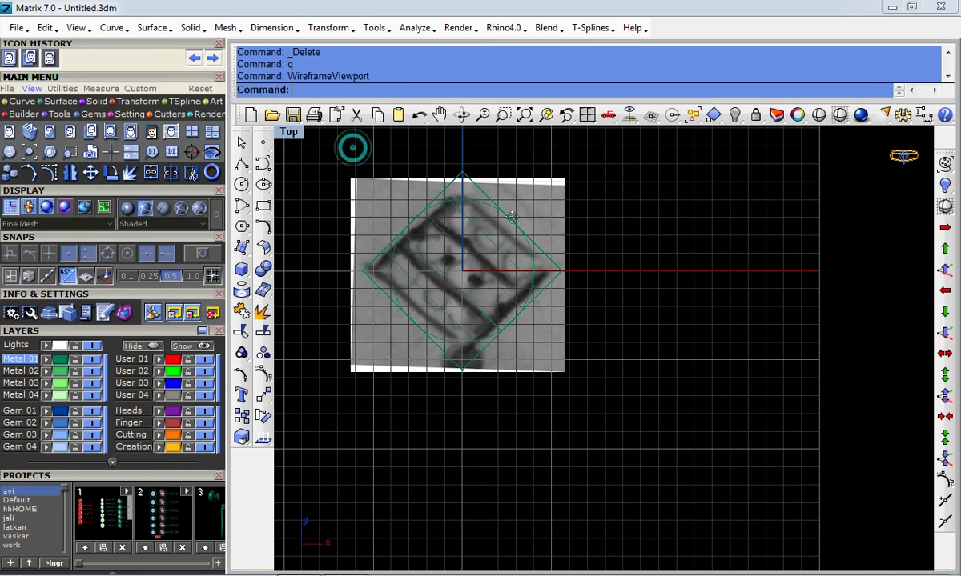
{"action": "scroll", "coordinate": [480, 238], "scroll_direction": "up", "scroll_amount": 1}
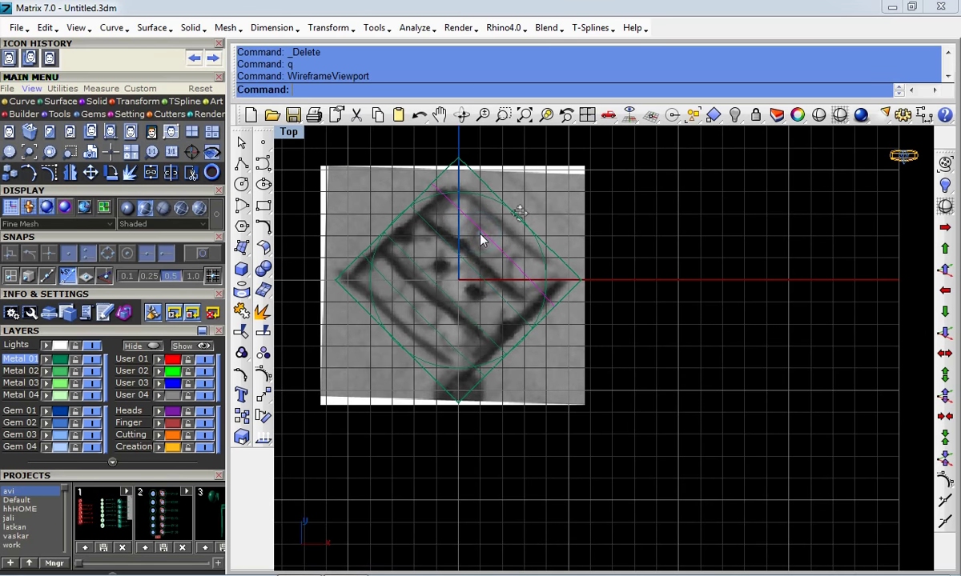
{"action": "key", "text": "Delete"}
{"action": "left_click", "coordinate": [429, 269]}
{"action": "key", "text": "Delete"}
{"action": "left_click", "coordinate": [424, 274]}
{"action": "key", "text": "Delete"}
{"action": "left_click", "coordinate": [412, 221]}
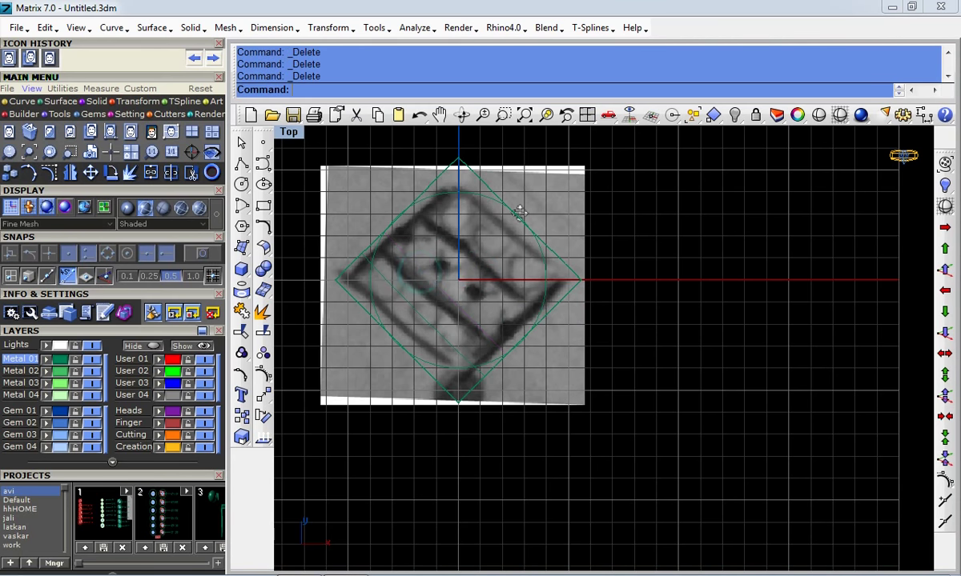
- Select the curves and surface except the circle and scale them down about origin 0 to the sketch outline
{"action": "scroll", "coordinate": [482, 177], "scroll_direction": "down", "scroll_amount": 1}
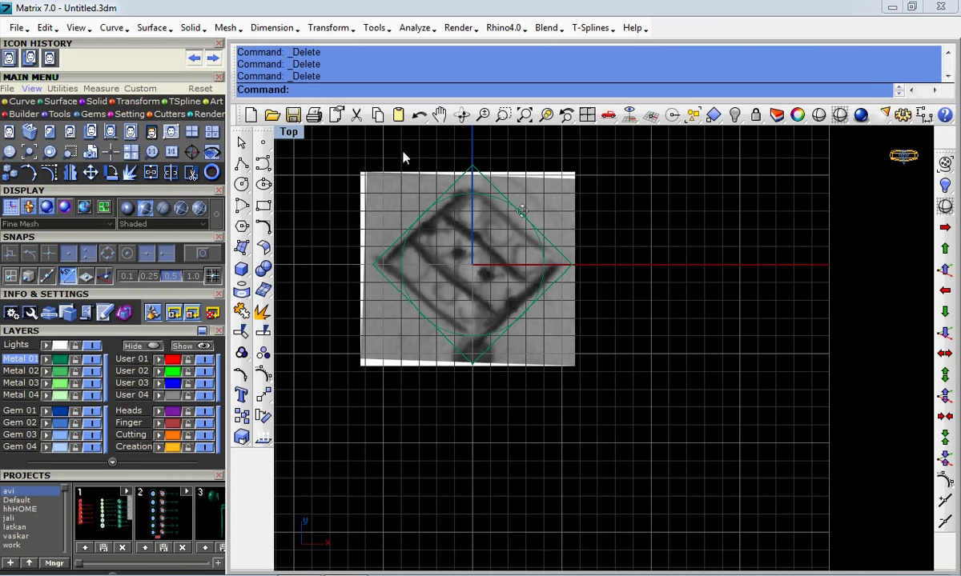
{"action": "left_click_drag", "start_coordinate": [356, 147], "coordinate": [588, 409]}
{"action": "scroll", "coordinate": [508, 209], "scroll_direction": "up", "scroll_amount": 1}
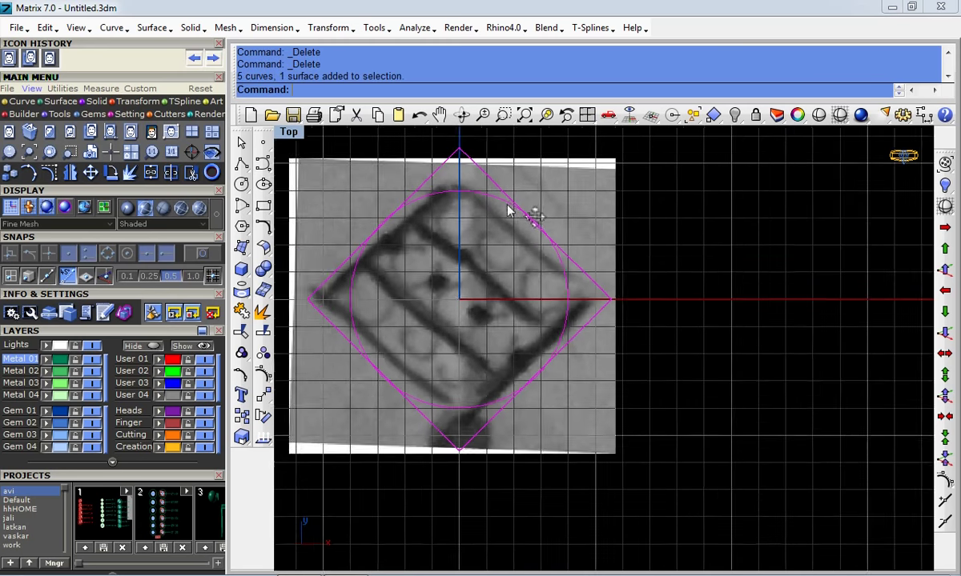
{"action": "scroll", "coordinate": [484, 200], "scroll_direction": "up", "scroll_amount": 1}
{"action": "left_click", "coordinate": [484, 194], "text": "ctrl"}
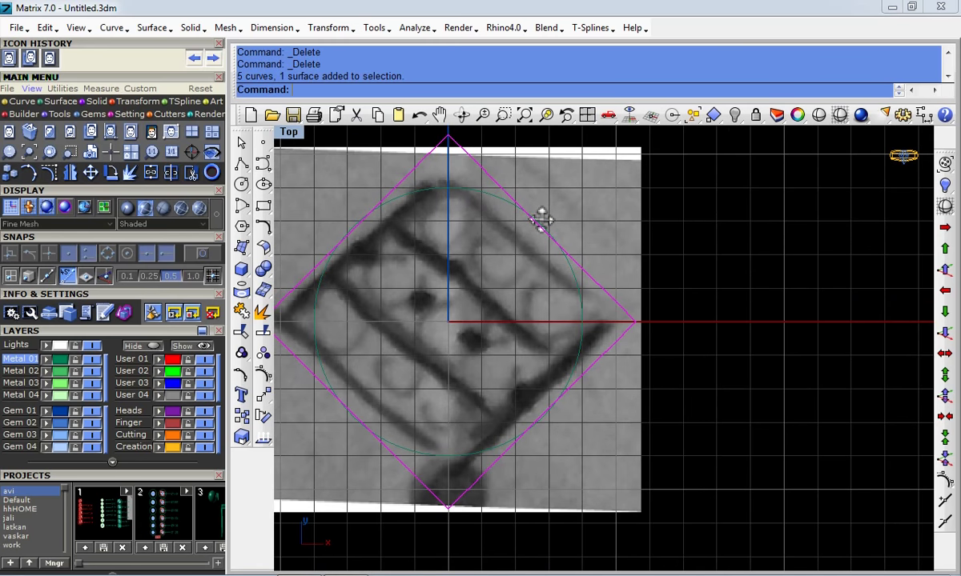
{"action": "left_click", "coordinate": [241, 396]}
{"action": "type", "text": "0"}
{"action": "key", "text": "Return"}
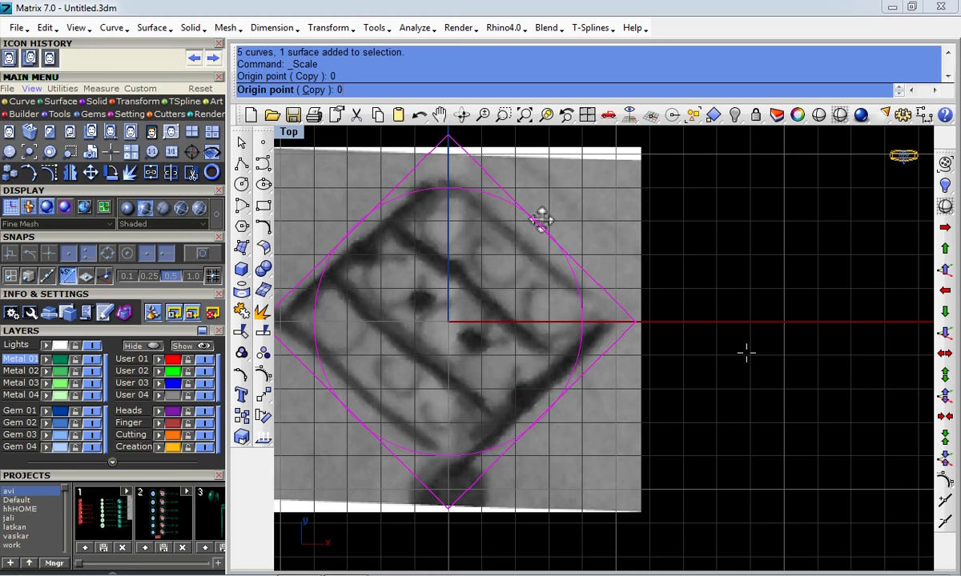
{"action": "left_click", "coordinate": [759, 335]}
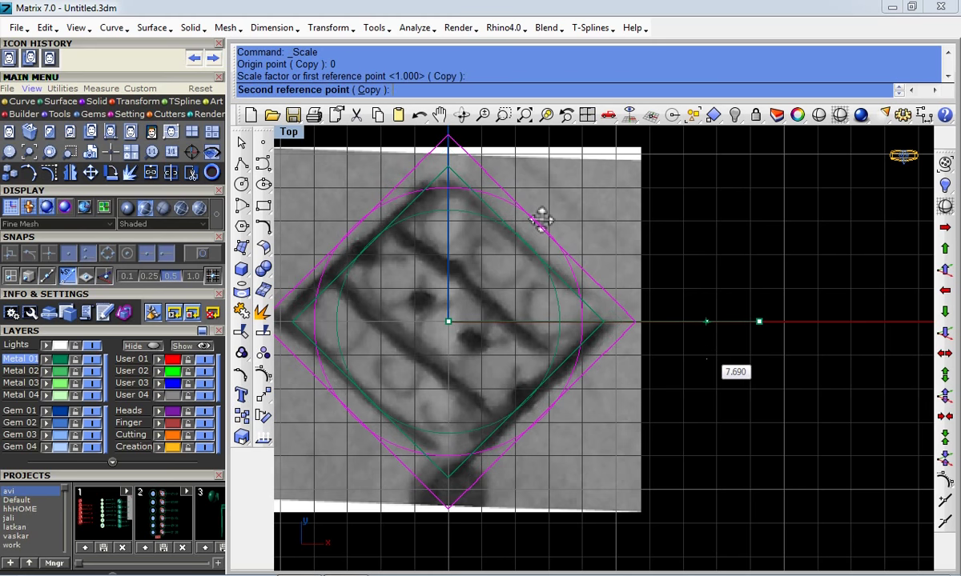
{"action": "left_click", "coordinate": [708, 355]}
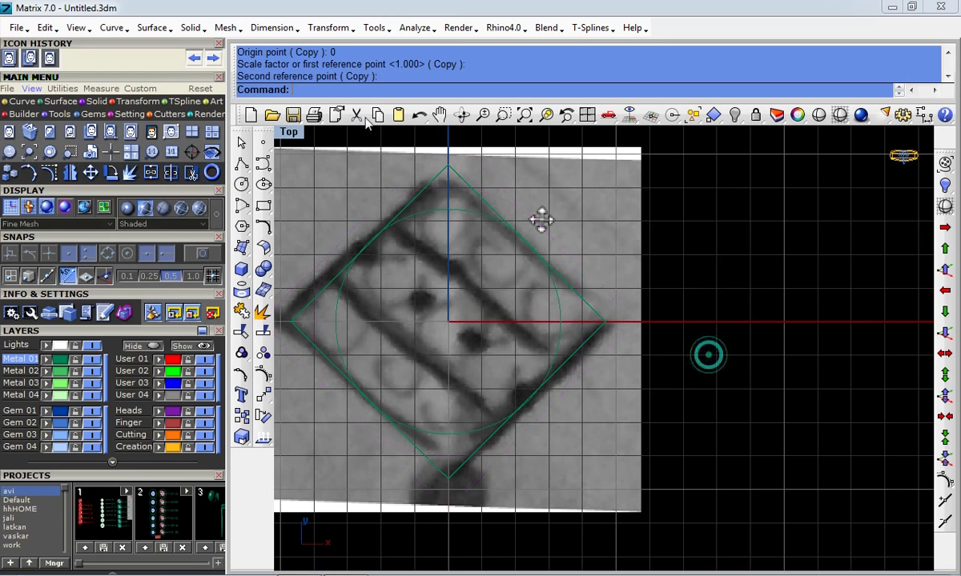
{"action": "left_click", "coordinate": [480, 213]}
- Offset the upper-right and lower-left square edges 1.7 inward
{"action": "left_click", "coordinate": [500, 262]}
{"action": "scroll", "coordinate": [499, 262], "scroll_direction": "up", "scroll_amount": 2}
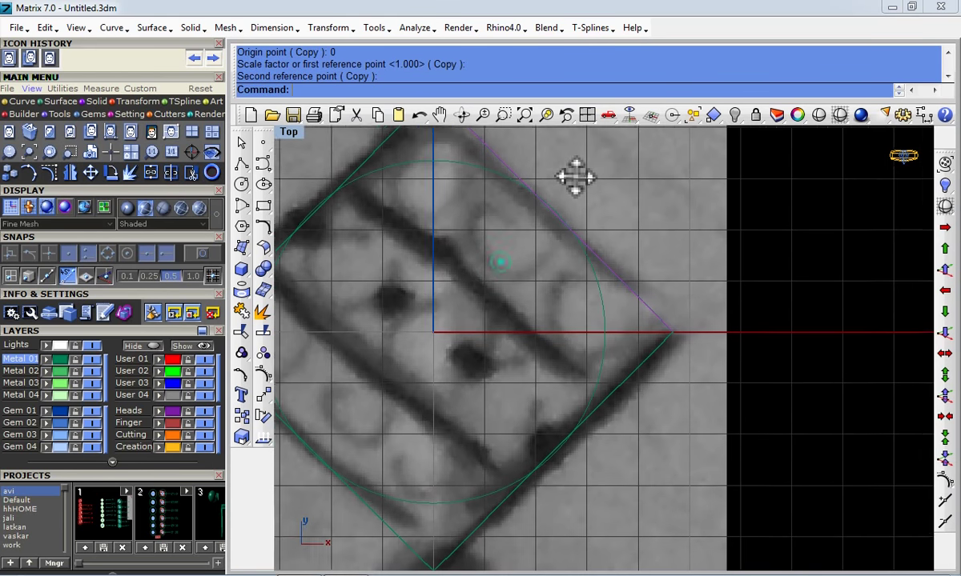
{"action": "type", "text": "O"}
{"action": "key", "text": "Return"}
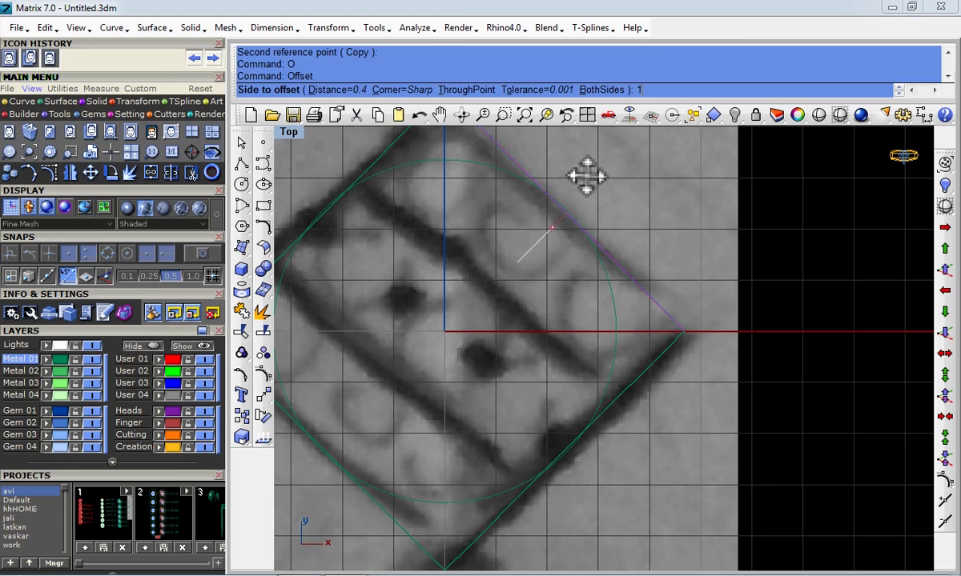
{"action": "type", "text": "7"}
{"action": "key", "text": "Return"}
{"action": "left_click", "coordinate": [515, 265]}
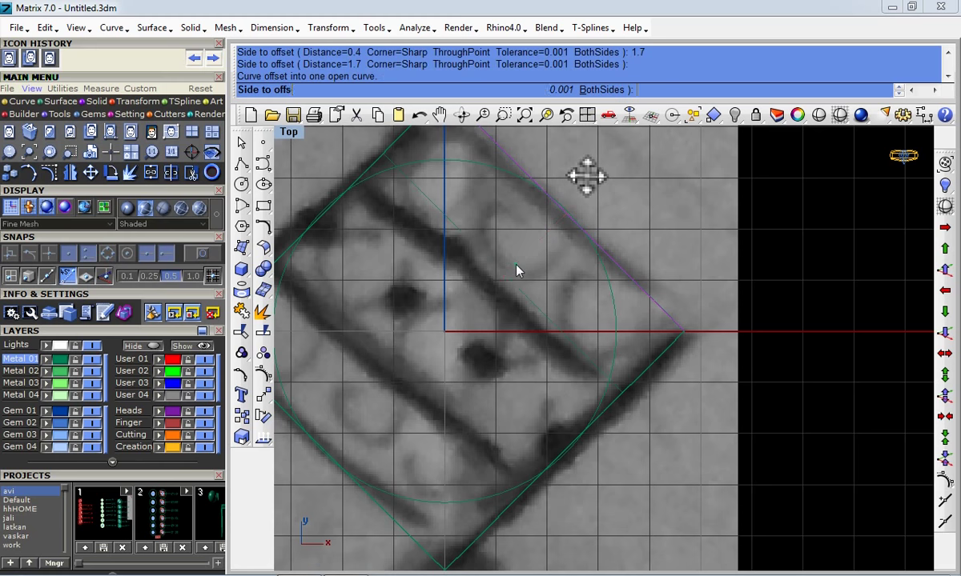
{"action": "left_click", "coordinate": [390, 452]}
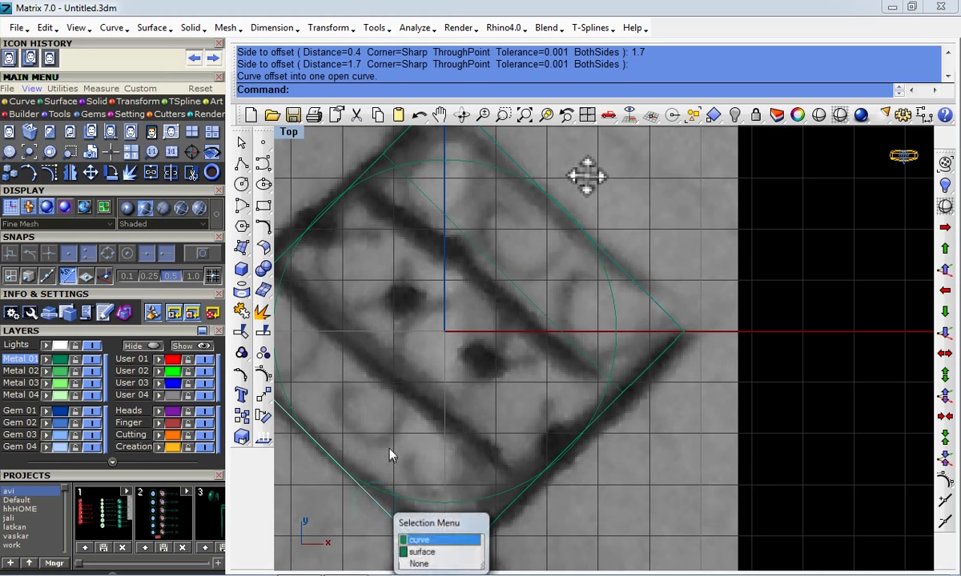
{"action": "type", "text": "O"}
{"action": "key", "text": "Return"}
{"action": "left_click", "coordinate": [450, 378]}
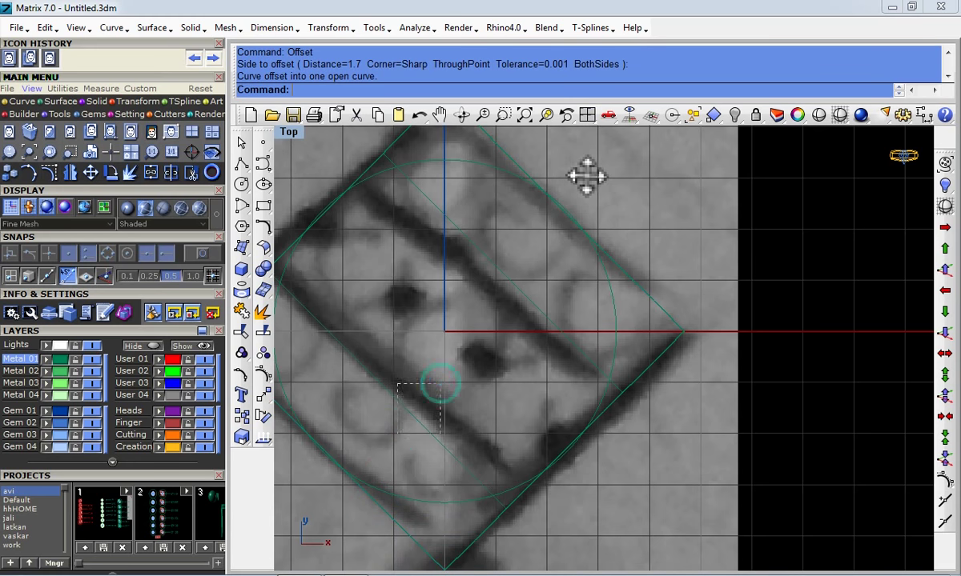
- Add a mean curve between the two offsets and offset it 0.85 to each side
{"action": "left_click", "coordinate": [480, 251]}
{"action": "left_click", "coordinate": [467, 302], "text": "shift"}
{"action": "type", "text": "c"}
{"action": "key", "text": "Return"}
{"action": "key", "text": "Return"}
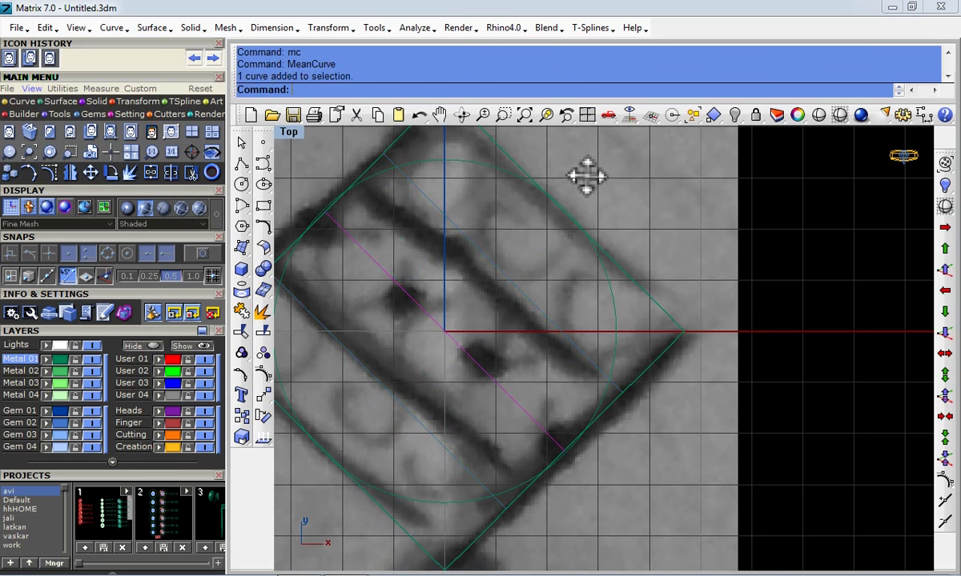
{"action": "type", "text": "O"}
{"action": "key", "text": "Return"}
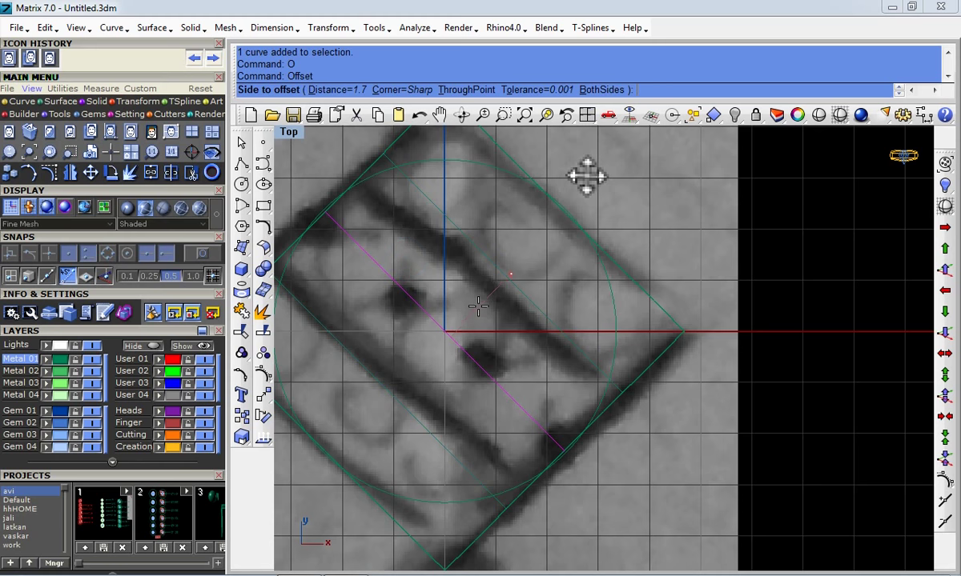
{"action": "type", "text": ".8"}
{"action": "key", "text": "Return"}
{"action": "left_click", "coordinate": [437, 359]}
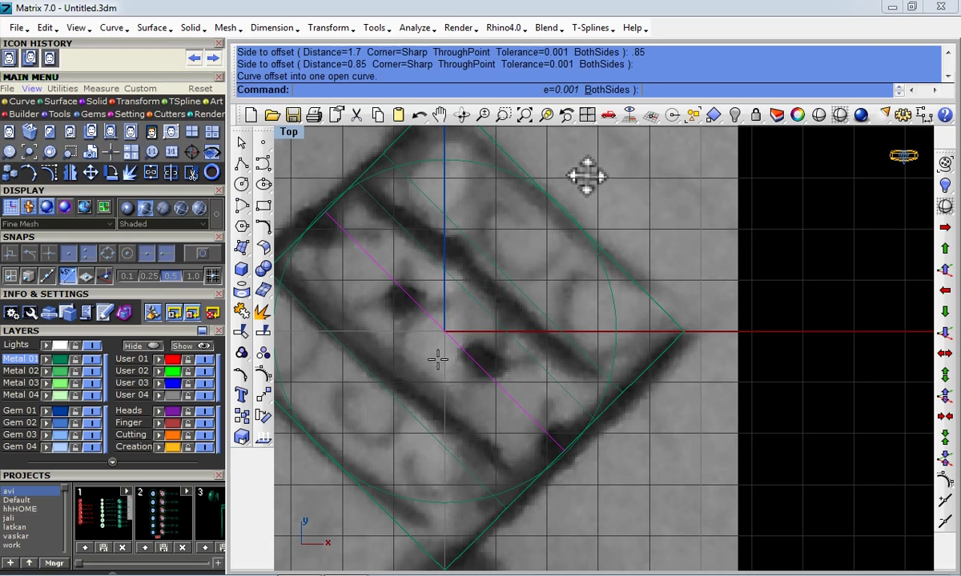
- Select the three bar lines and show the surface shaded
{"action": "left_click", "coordinate": [435, 360]}
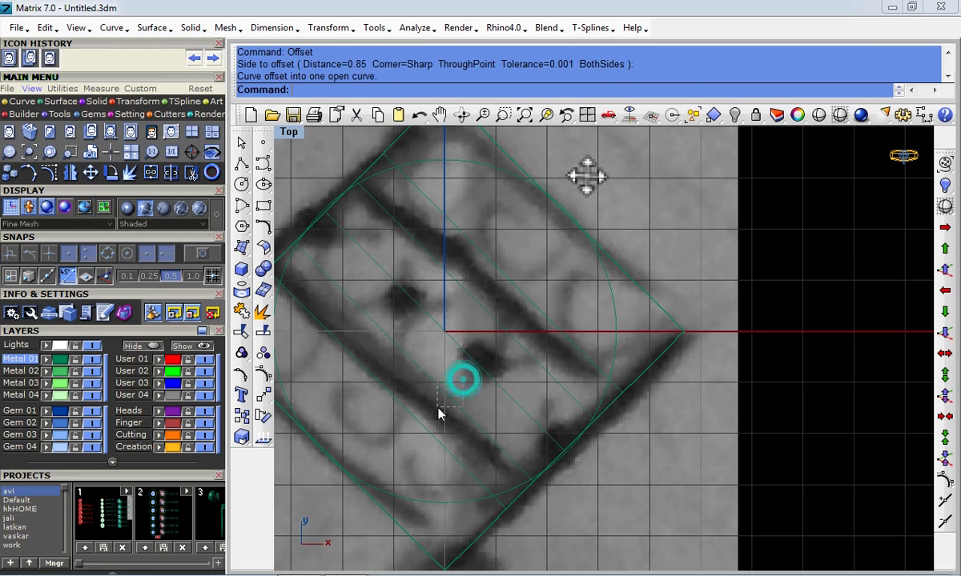
{"action": "left_click", "coordinate": [456, 346], "text": "shift"}
{"action": "left_click", "coordinate": [504, 272], "text": "shift"}
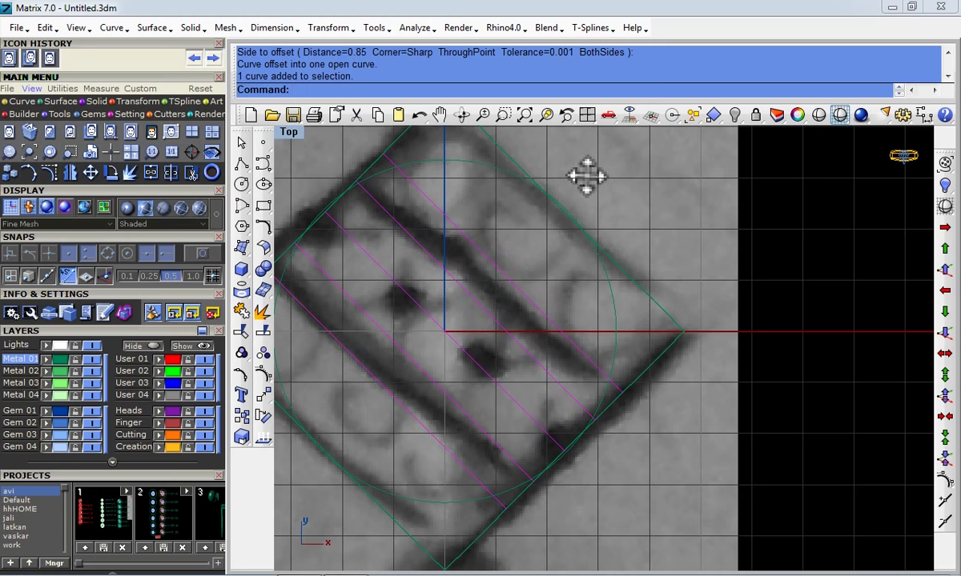
{"action": "left_click", "coordinate": [839, 115]}
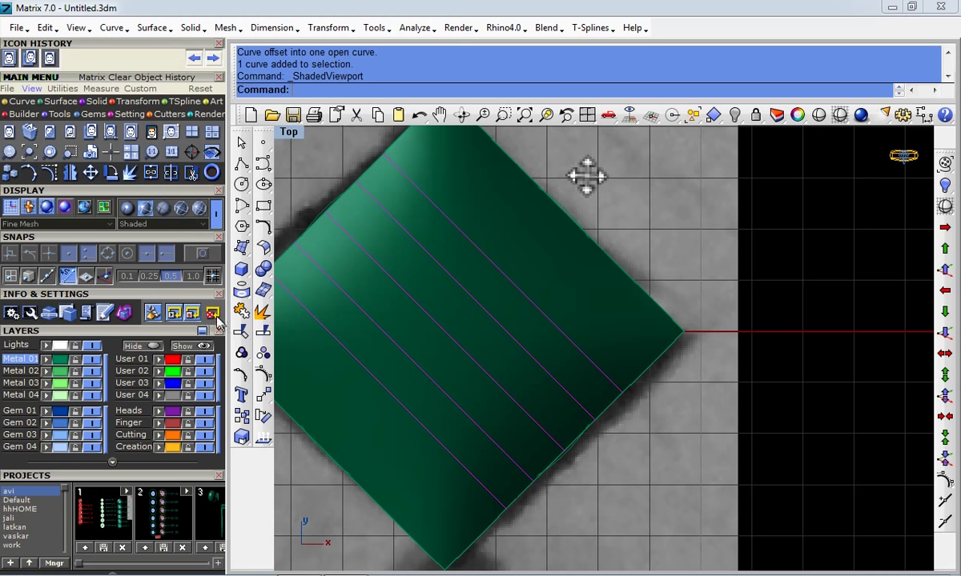
- Project the three bar lines onto the square surface and delete the flat originals
{"action": "left_click", "coordinate": [231, 269]}
{"action": "left_click", "coordinate": [435, 368]}
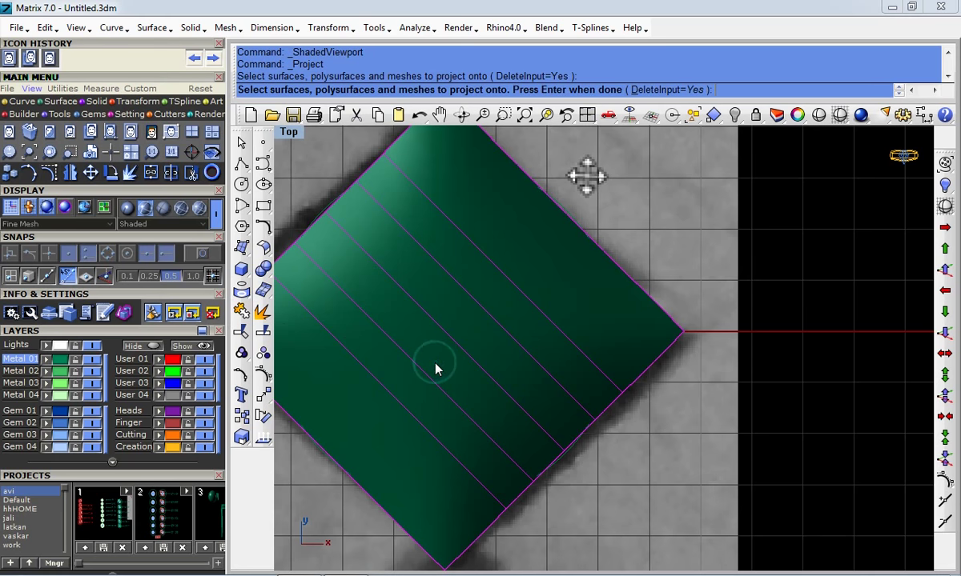
{"action": "key", "text": "Return"}
{"action": "key", "text": "ctrl+alt+w"}
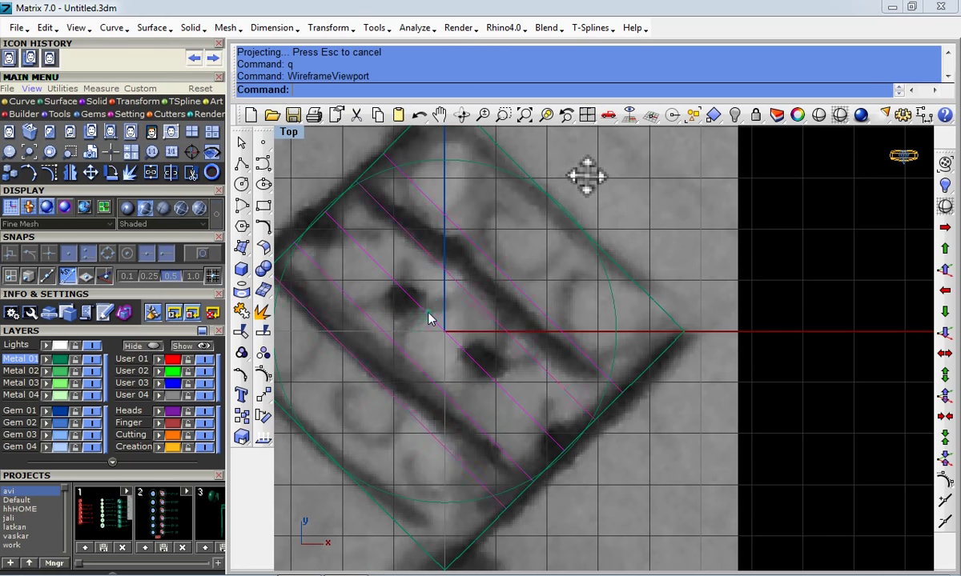
{"action": "key", "text": "Delete"}
{"action": "scroll", "coordinate": [586, 176], "scroll_direction": "down", "scroll_amount": 2}
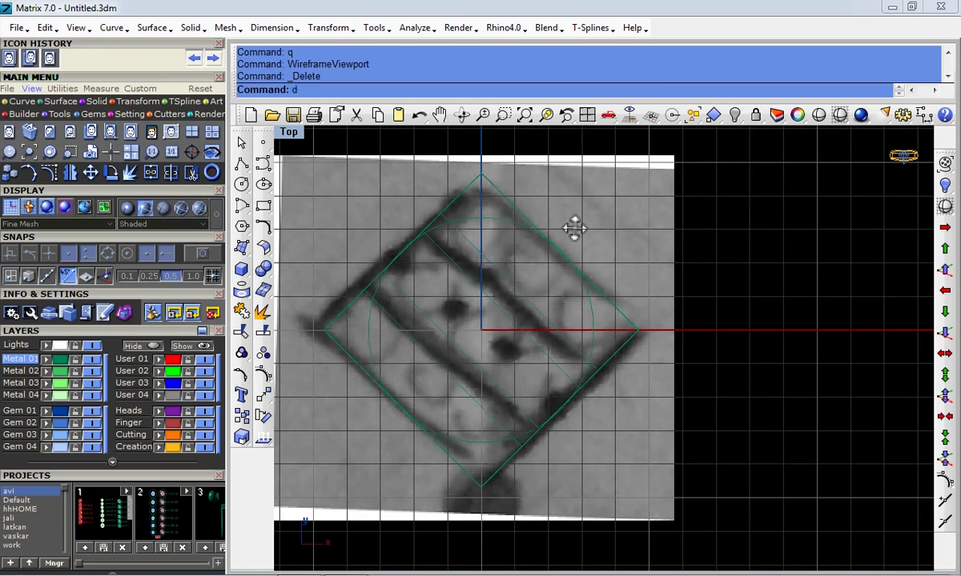
{"action": "type", "text": "d"}
{"action": "key", "text": "Return"}
{"action": "type", "text": "q"}
{"action": "key", "text": "Return"}
{"action": "type", "text": "q"}
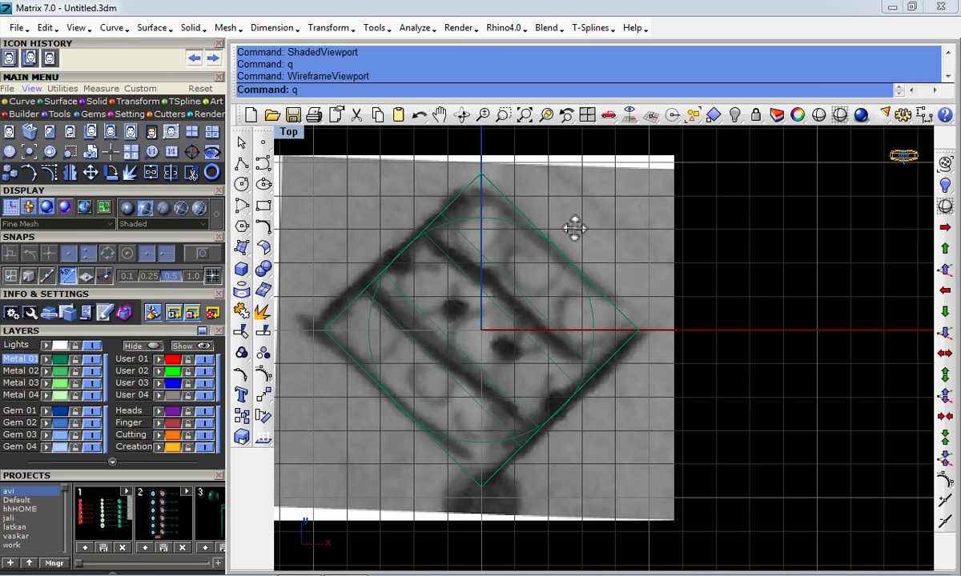
- Join the four square edges into one closed curve and view it in an oblique full-size perspective
{"action": "left_click", "coordinate": [618, 319]}
{"action": "left_click", "coordinate": [629, 338]}
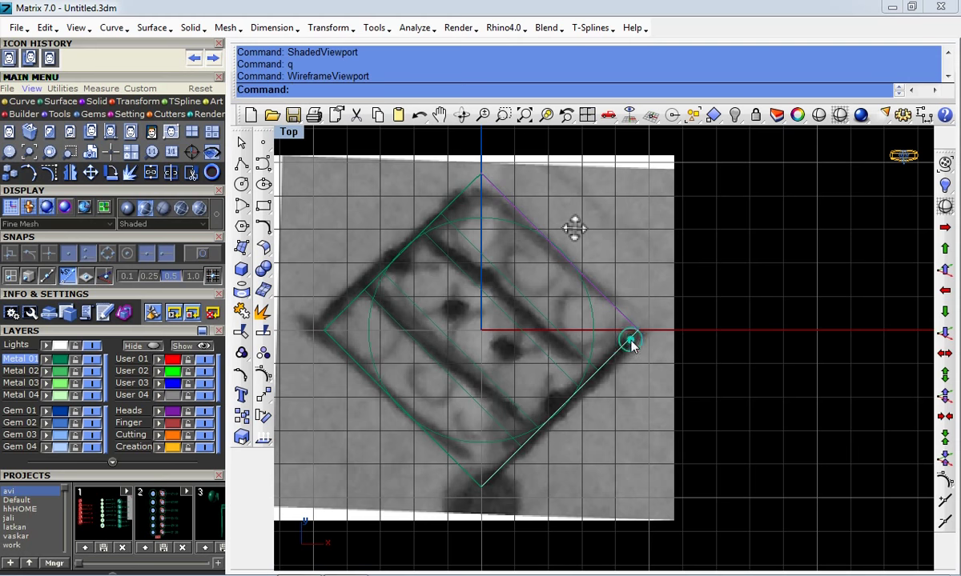
{"action": "left_click", "coordinate": [346, 307]}
{"action": "type", "text": "d"}
{"action": "key", "text": "Return"}
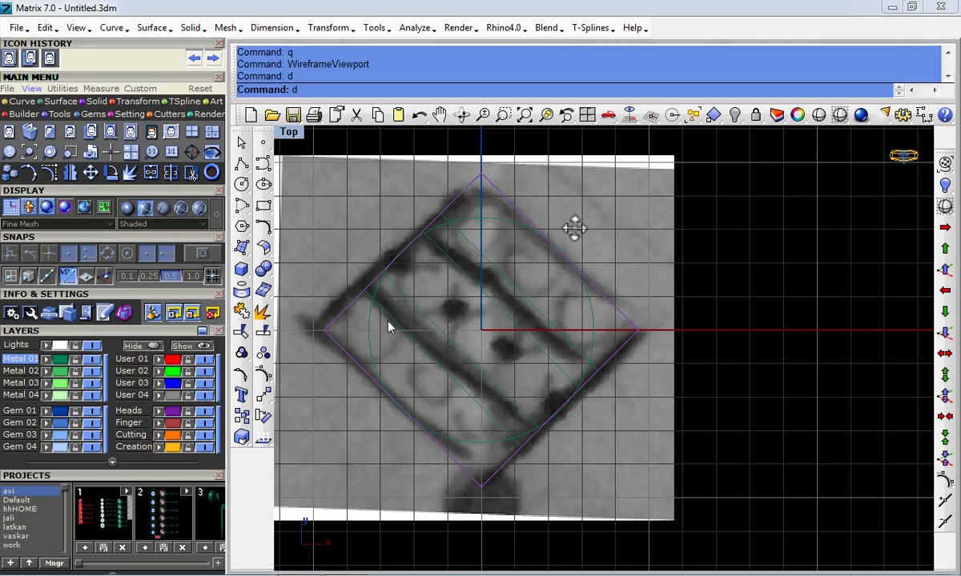
{"action": "type", "text": "d"}
{"action": "key", "text": "BackSpace"}
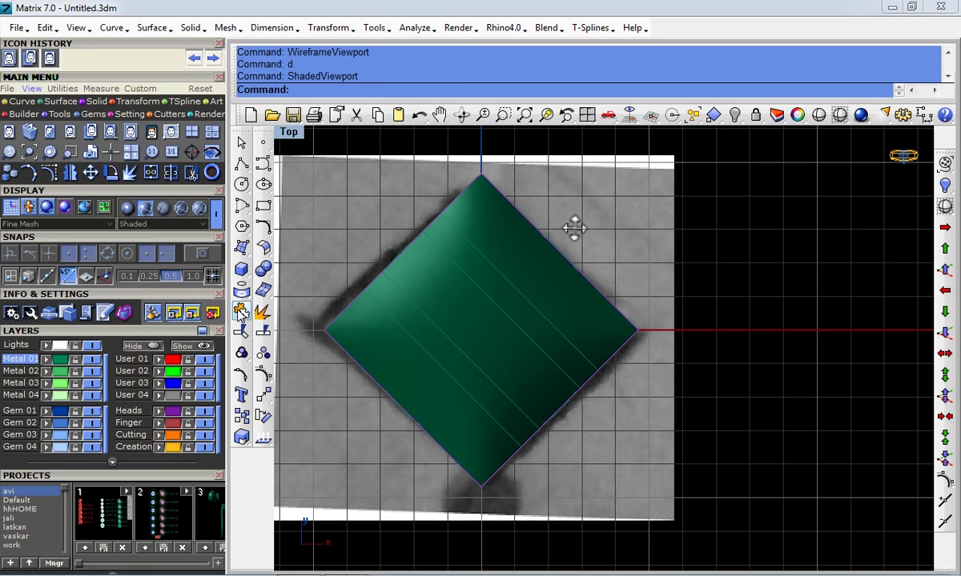
{"action": "left_click", "coordinate": [241, 312]}
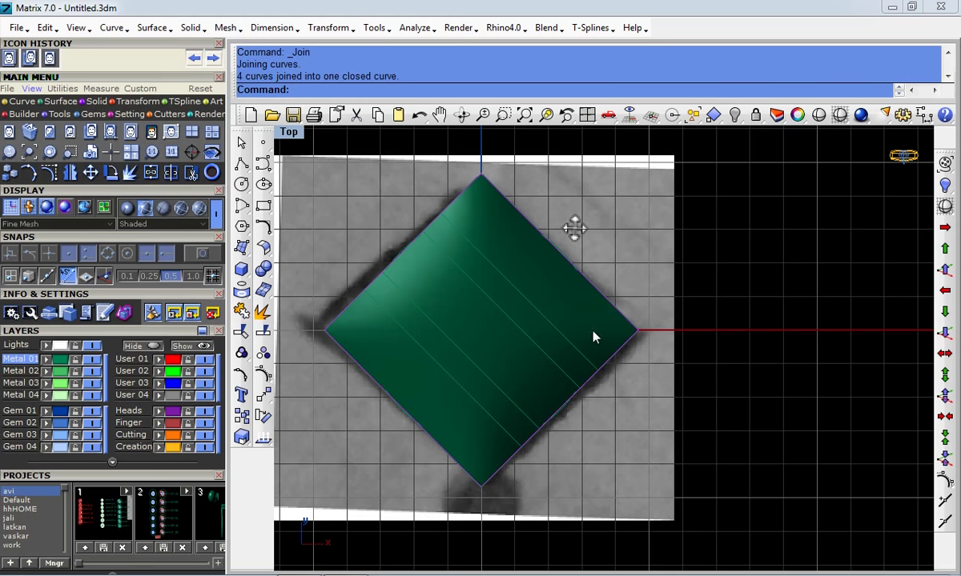
{"action": "key", "text": "ctrl+F4"}
{"action": "right_click_drag", "start_coordinate": [593, 376], "coordinate": [617, 317]}
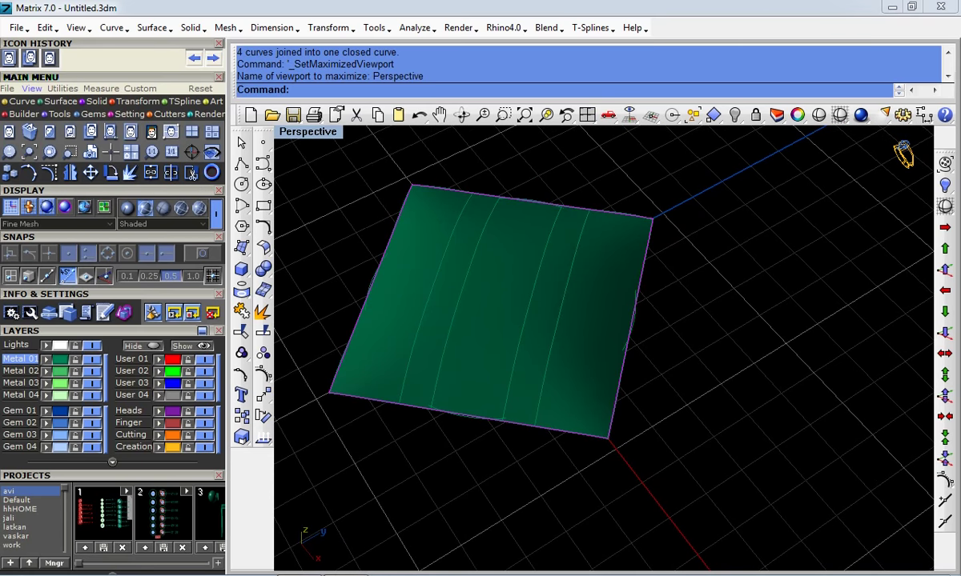
- Offset the surface edge 0.4 inward along the surface, undoing an initial 0.1 offset
{"action": "left_click", "coordinate": [264, 230]}
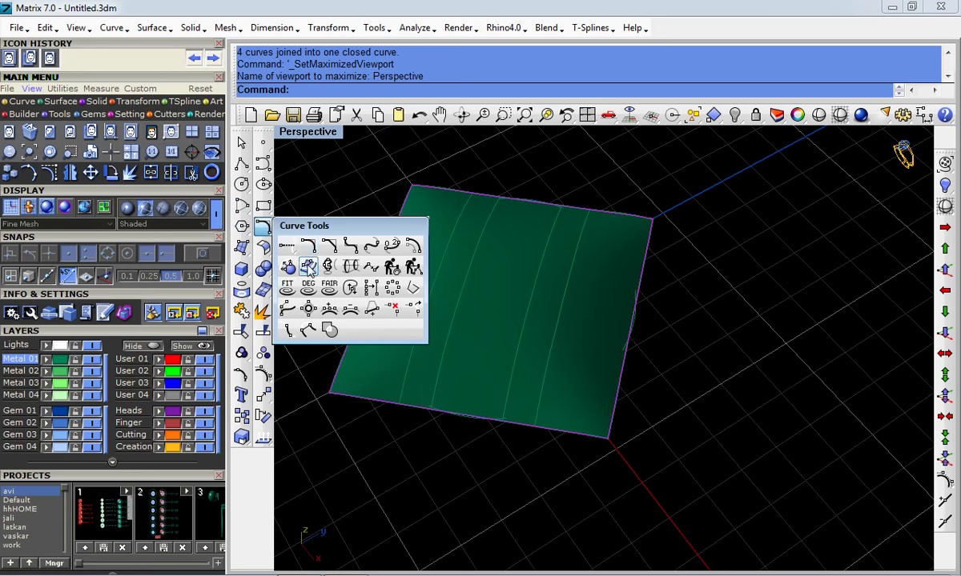
{"action": "left_click", "coordinate": [294, 257]}
{"action": "left_click", "coordinate": [483, 324]}
{"action": "type", "text": ".1"}
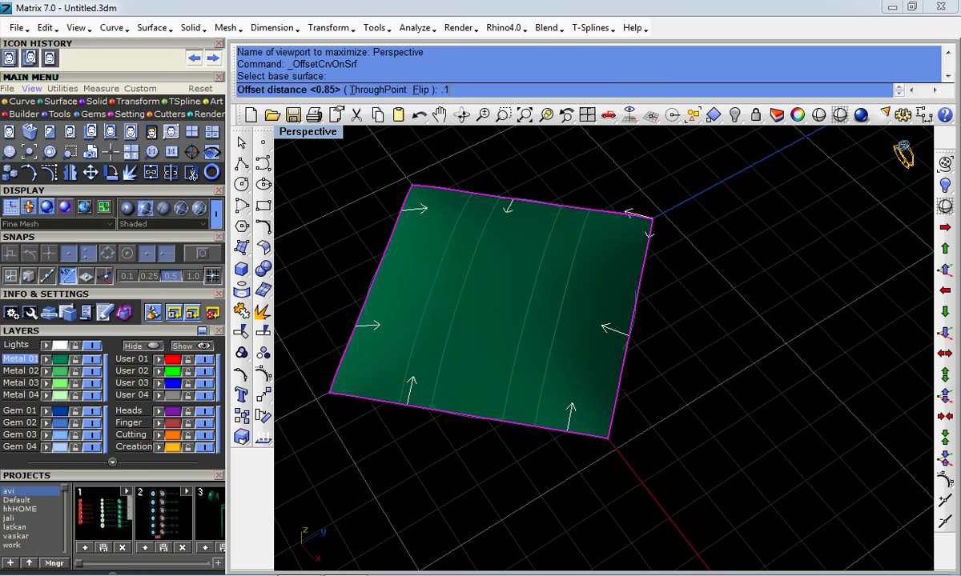
{"action": "key", "text": "Return"}
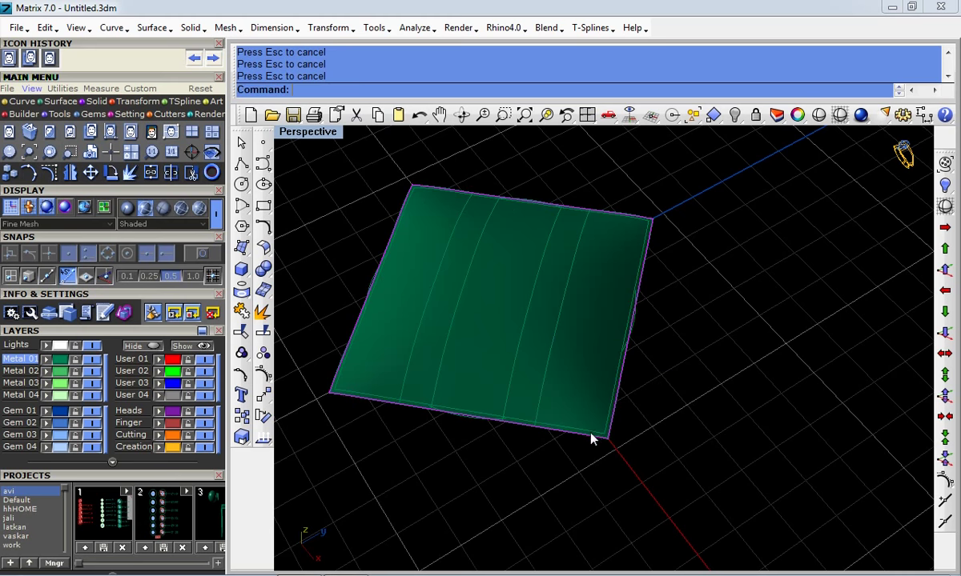
{"action": "scroll", "coordinate": [587, 426], "scroll_direction": "up", "scroll_amount": 3}
{"action": "scroll", "coordinate": [587, 427], "scroll_direction": "up", "scroll_amount": 2}
{"action": "key", "text": "ctrl+z"}
{"action": "key", "text": "Return"}
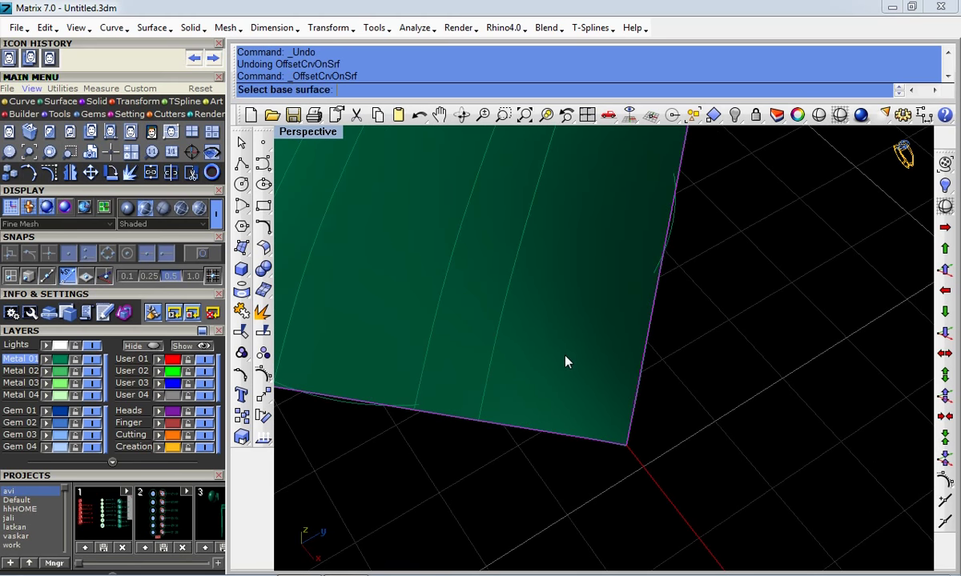
{"action": "left_click", "coordinate": [565, 357]}
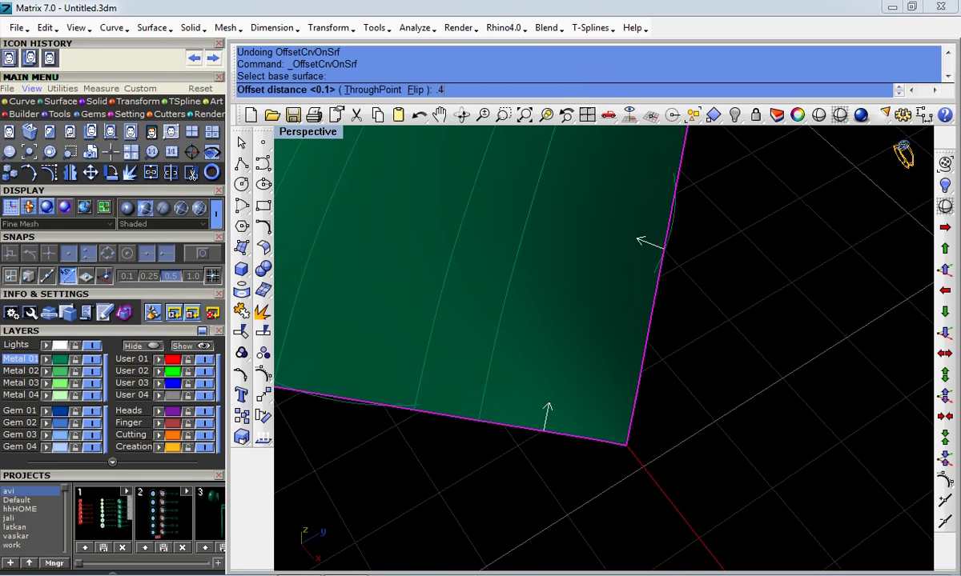
{"action": "key", "text": "Return"}
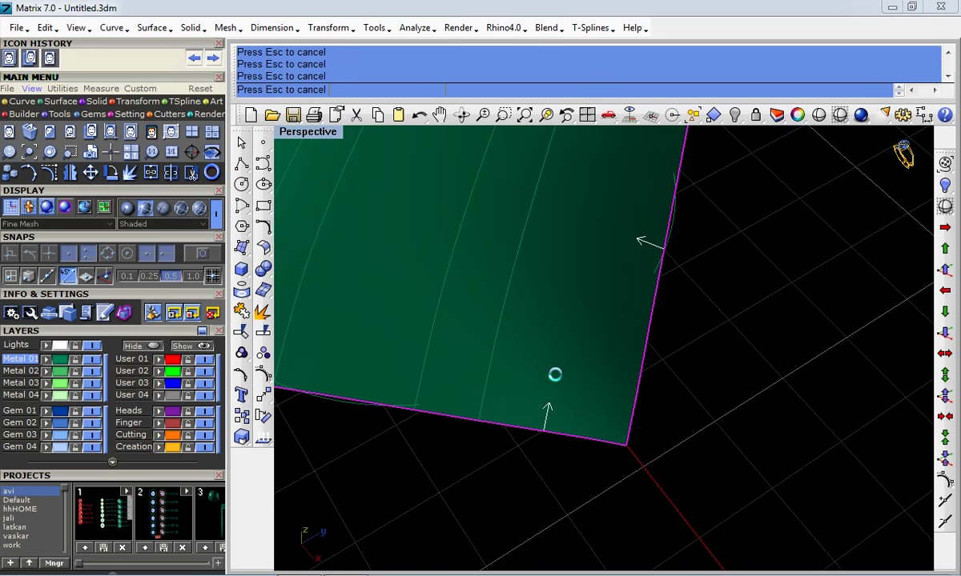
{"action": "scroll", "coordinate": [575, 394], "scroll_direction": "down", "scroll_amount": 1}
{"action": "scroll", "coordinate": [557, 377], "scroll_direction": "down", "scroll_amount": 3}
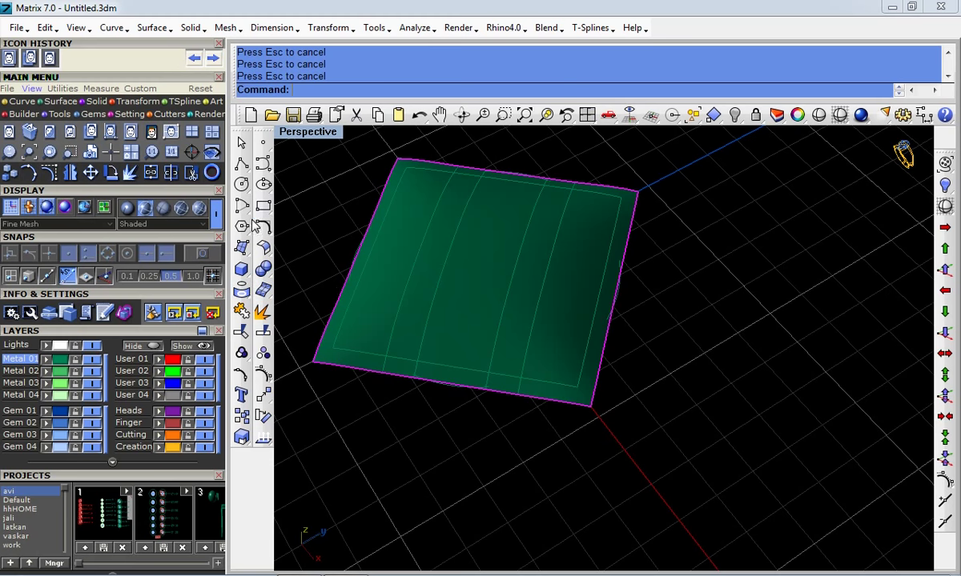
- Paste a copy of the square surface onto layer User 03, hide it, and reselect the green original
{"action": "left_click", "coordinate": [377, 114]}
{"action": "left_click", "coordinate": [398, 114]}
{"action": "left_click", "coordinate": [746, 214]}
{"action": "left_click", "coordinate": [586, 276]}
{"action": "left_click", "coordinate": [632, 309]}
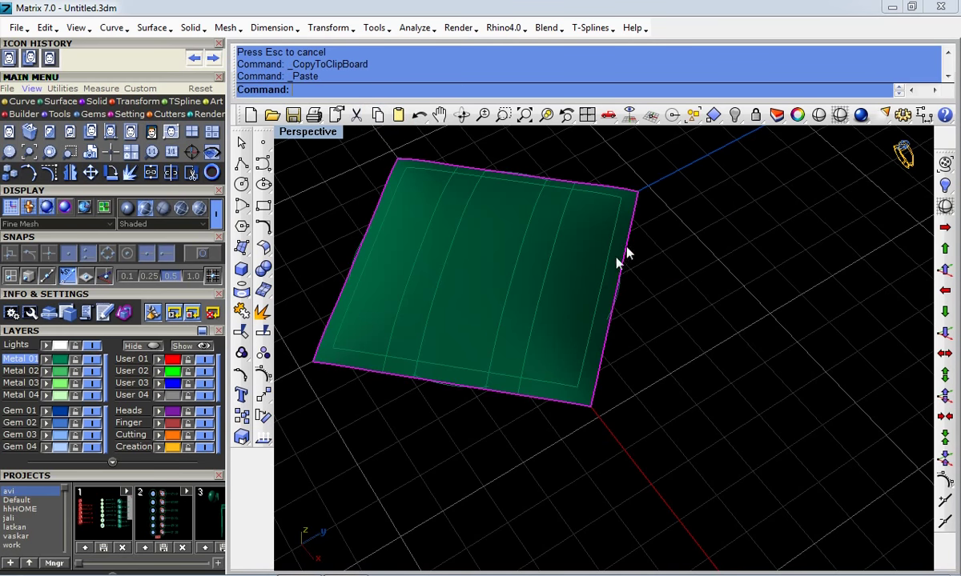
{"action": "left_click", "coordinate": [164, 383]}
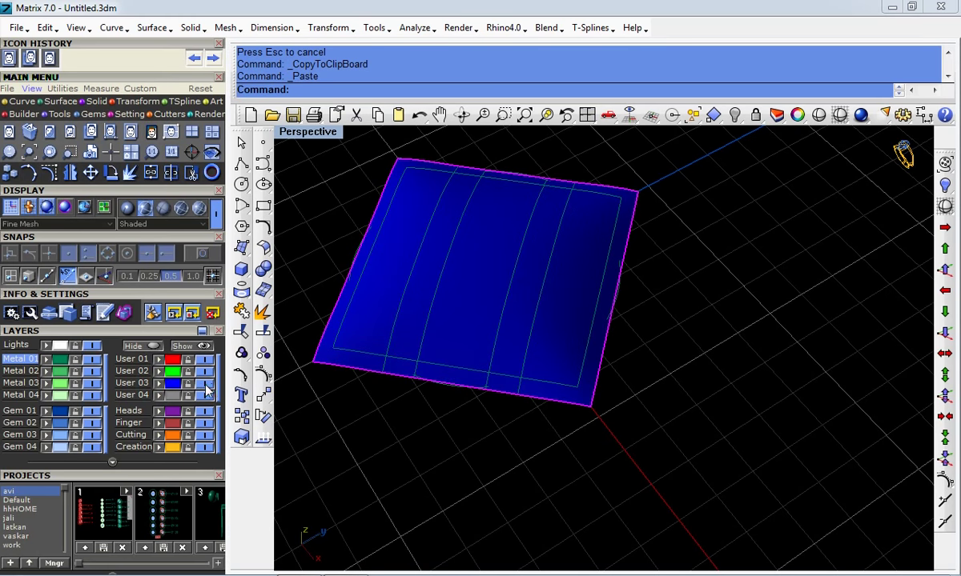
{"action": "key", "text": "ctrl+z"}
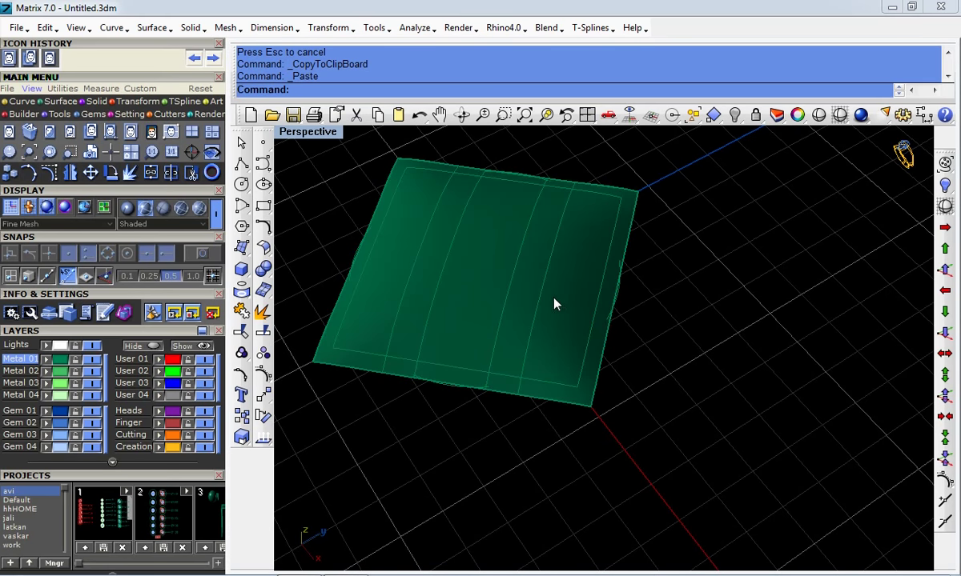
{"action": "left_click", "coordinate": [561, 301]}
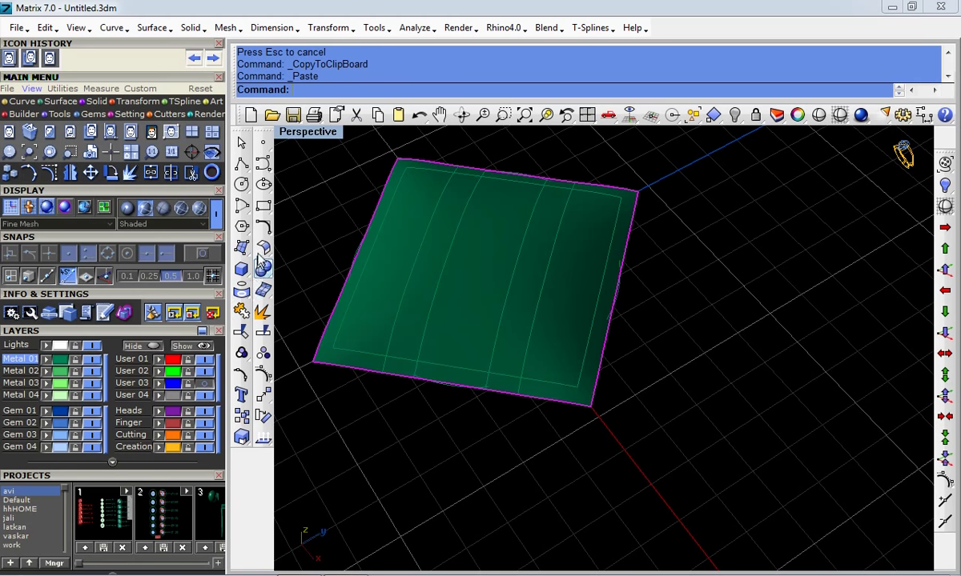
{"action": "scroll", "coordinate": [512, 304], "scroll_direction": "up", "scroll_amount": 2}
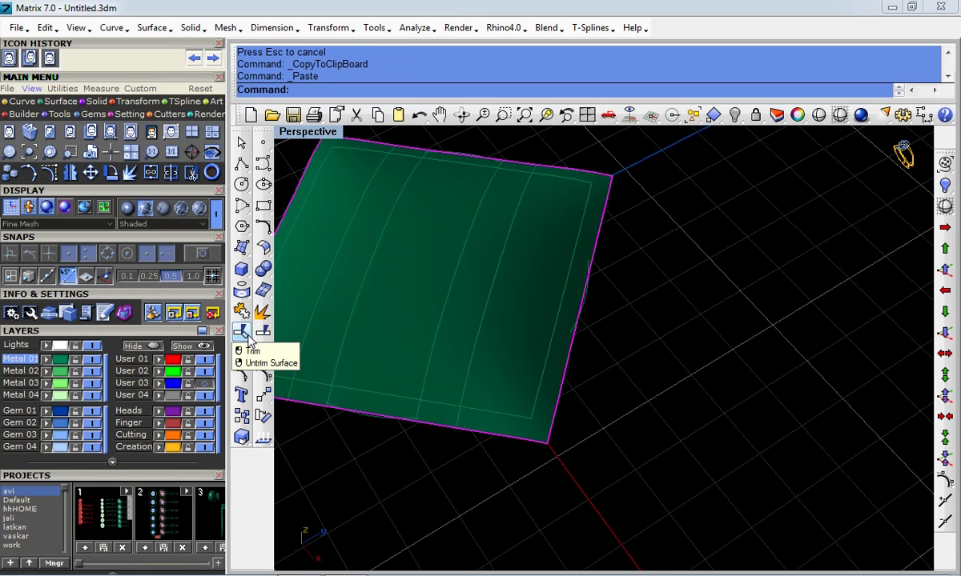
- Split the green surface at four isocurves into five strips
{"action": "left_click", "coordinate": [262, 329]}
{"action": "left_click", "coordinate": [475, 337]}
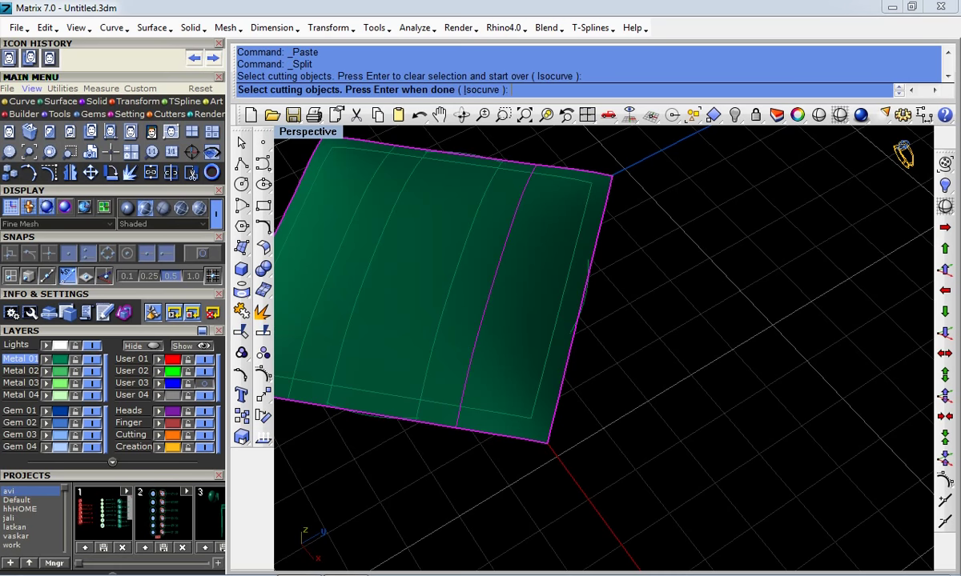
{"action": "left_click", "coordinate": [445, 307]}
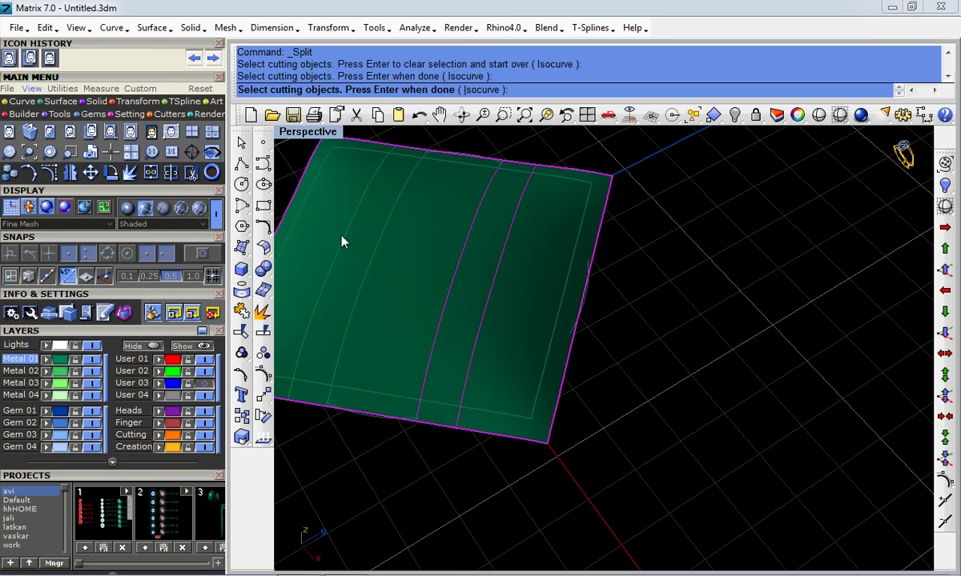
{"action": "left_click", "coordinate": [365, 266]}
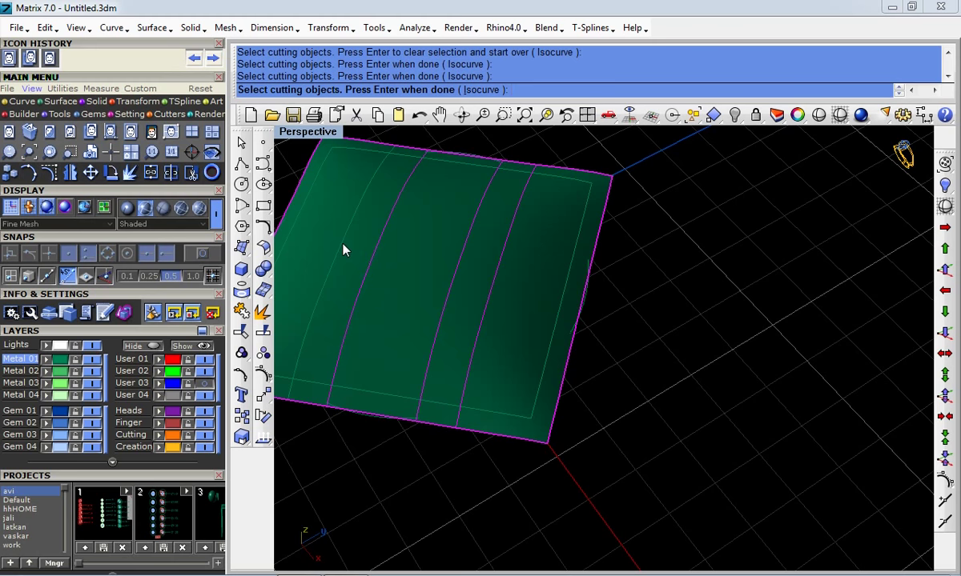
{"action": "left_click", "coordinate": [343, 240]}
{"action": "key", "text": "Return"}
- Delete two of the strips to leave two open slots between the bars
{"action": "left_click", "coordinate": [356, 251]}
{"action": "key", "text": "Delete"}
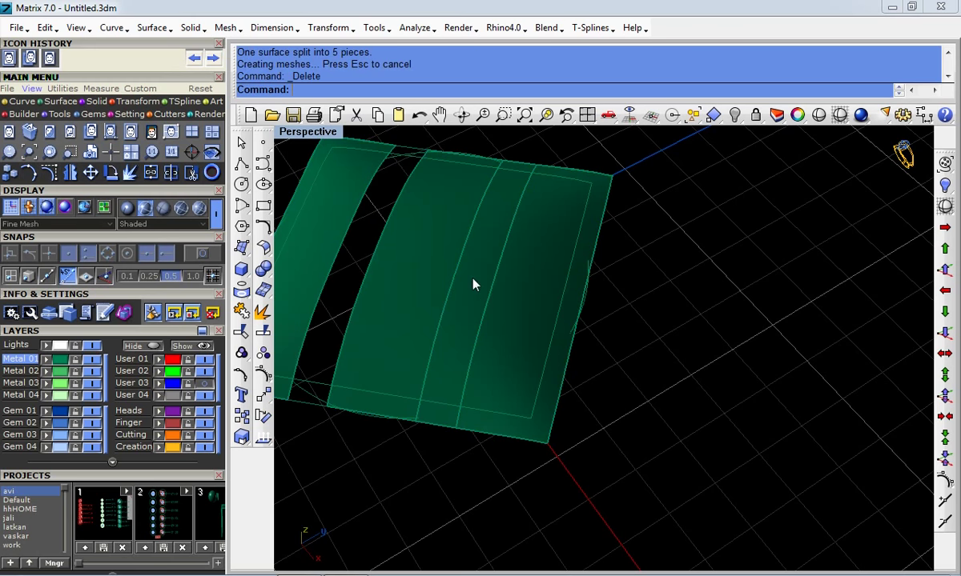
{"action": "left_click", "coordinate": [471, 280]}
{"action": "key", "text": "Delete"}
- Show the blue User 03 duplicate and split it with the strip edges, then undo that split
{"action": "scroll", "coordinate": [543, 323], "scroll_direction": "down", "scroll_amount": 3}
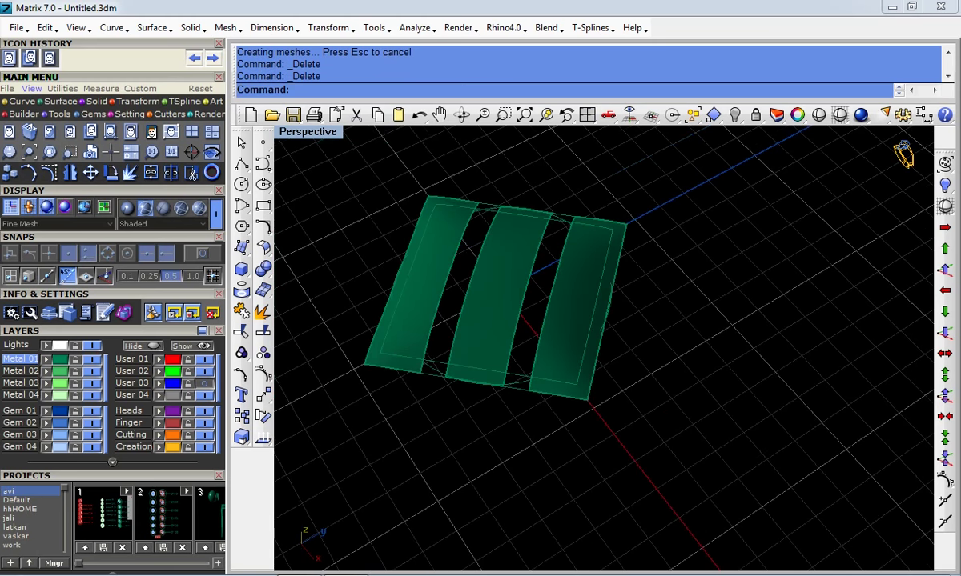
{"action": "left_click", "coordinate": [206, 387]}
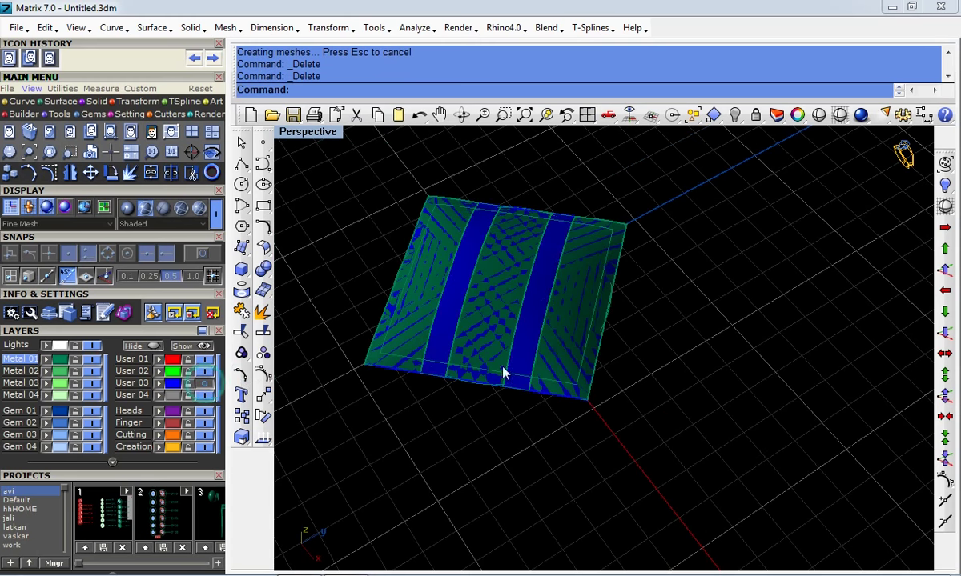
{"action": "left_click", "coordinate": [528, 329]}
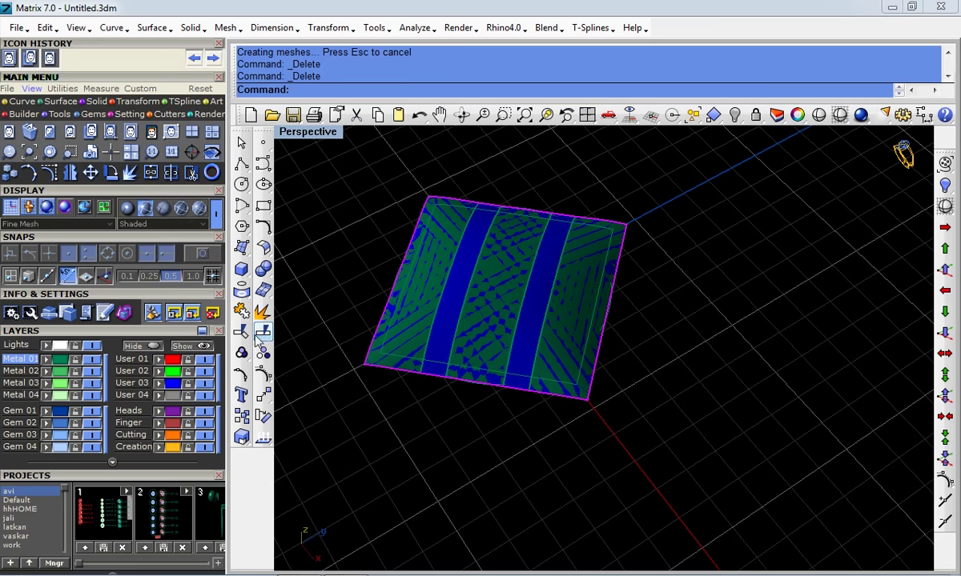
{"action": "left_click", "coordinate": [242, 313]}
{"action": "left_click", "coordinate": [511, 377]}
{"action": "left_click", "coordinate": [552, 407]}
{"action": "key", "text": "Return"}
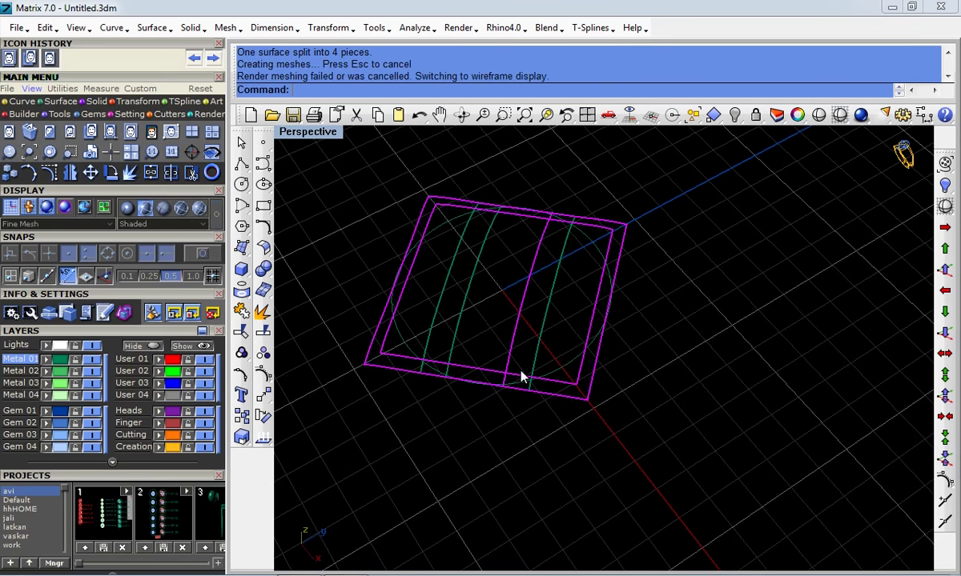
{"action": "key", "text": "ctrl+z"}
- Split the blue duplicate along its inner boundary and delete the inner pieces, keeping the border
{"action": "left_click", "coordinate": [839, 114]}
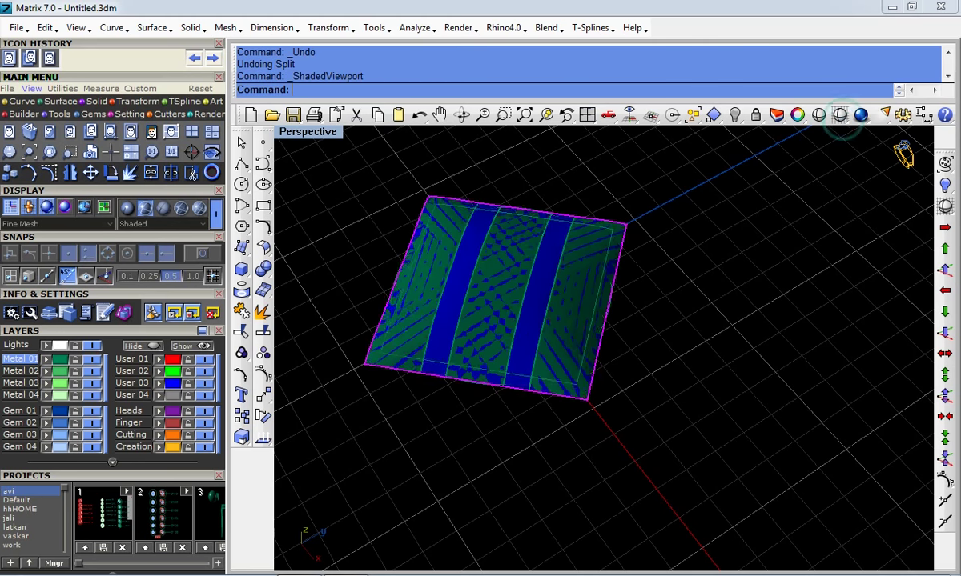
{"action": "scroll", "coordinate": [552, 344], "scroll_direction": "up", "scroll_amount": 5}
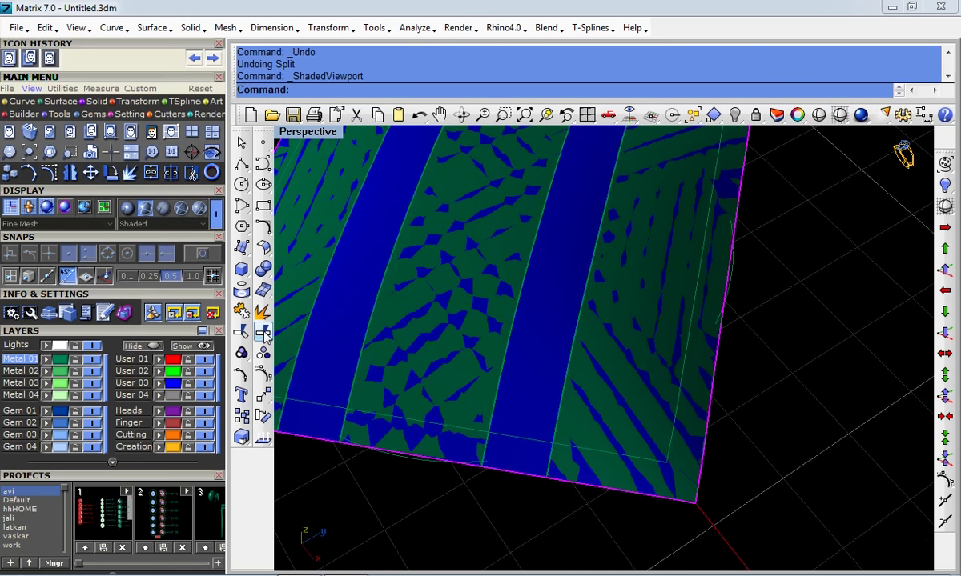
{"action": "left_click", "coordinate": [242, 312]}
{"action": "left_click", "coordinate": [515, 433]}
{"action": "key", "text": "Return"}
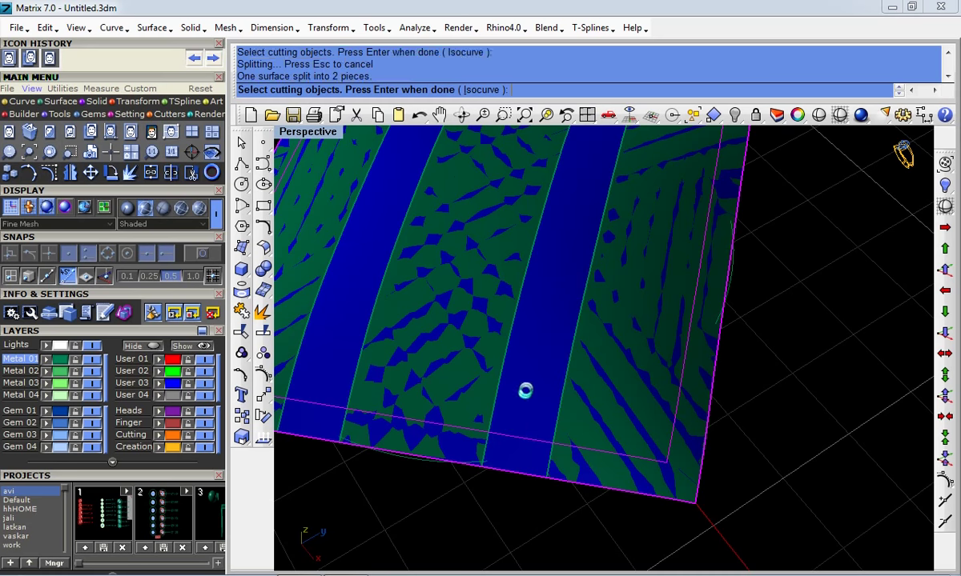
{"action": "scroll", "coordinate": [534, 382], "scroll_direction": "down", "scroll_amount": 3}
{"action": "key", "text": "Delete"}
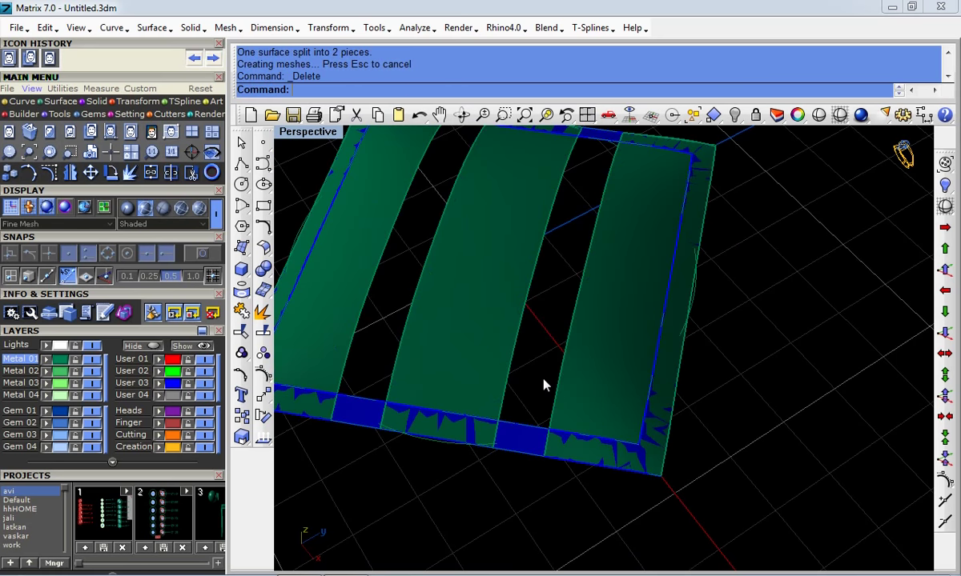
{"action": "left_click", "coordinate": [515, 439]}
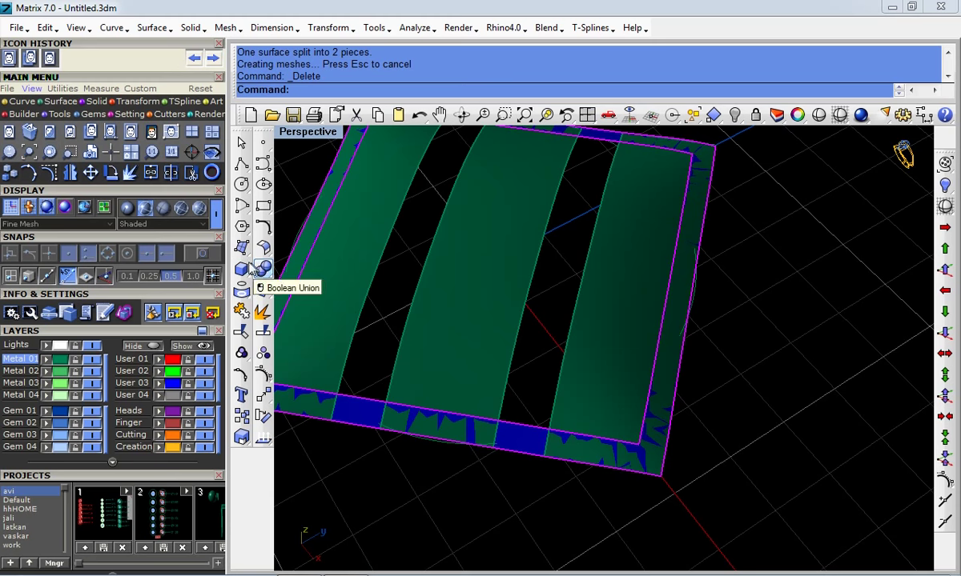
- Extrude the border surface -0.6 into a capped solid and delete the flat original
{"action": "left_click", "coordinate": [241, 269]}
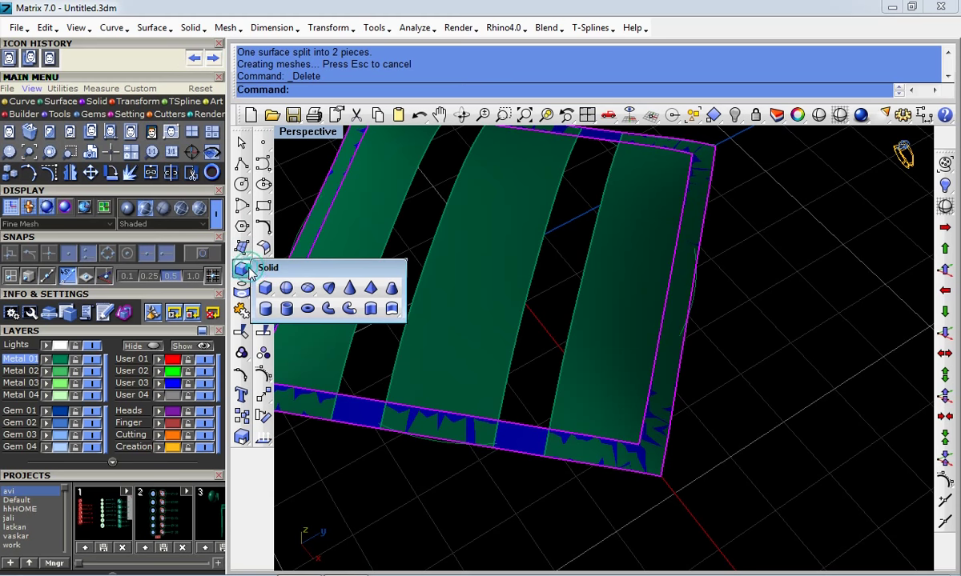
{"action": "left_click", "coordinate": [390, 309]}
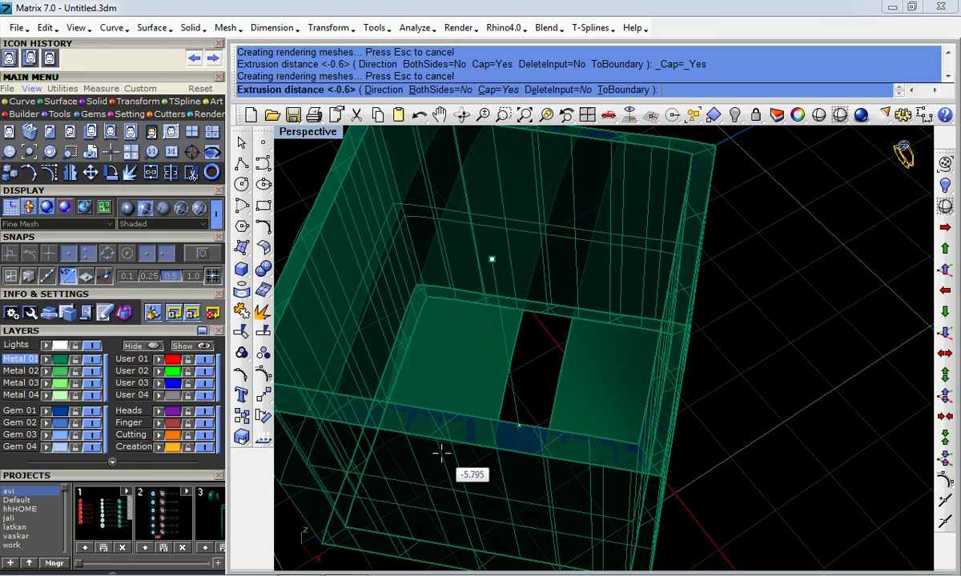
{"action": "type", "text": "-.6"}
{"action": "key", "text": "Return"}
{"action": "key", "text": "Delete"}
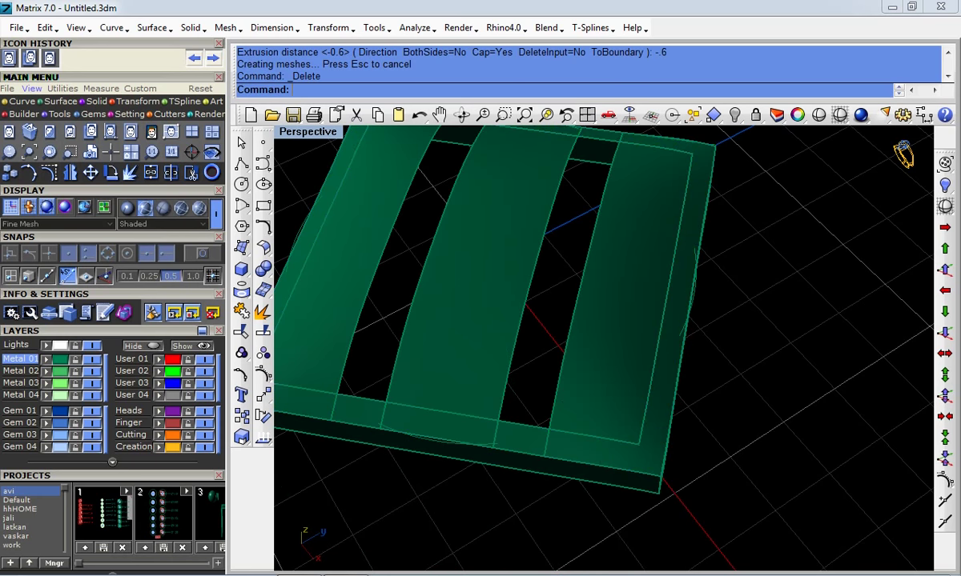
- Offset the three curved bars 0.6 as solids and orbit to view the frame from above
{"action": "left_click", "coordinate": [436, 252], "text": "shift"}
{"action": "left_click", "coordinate": [347, 216], "text": "shift"}
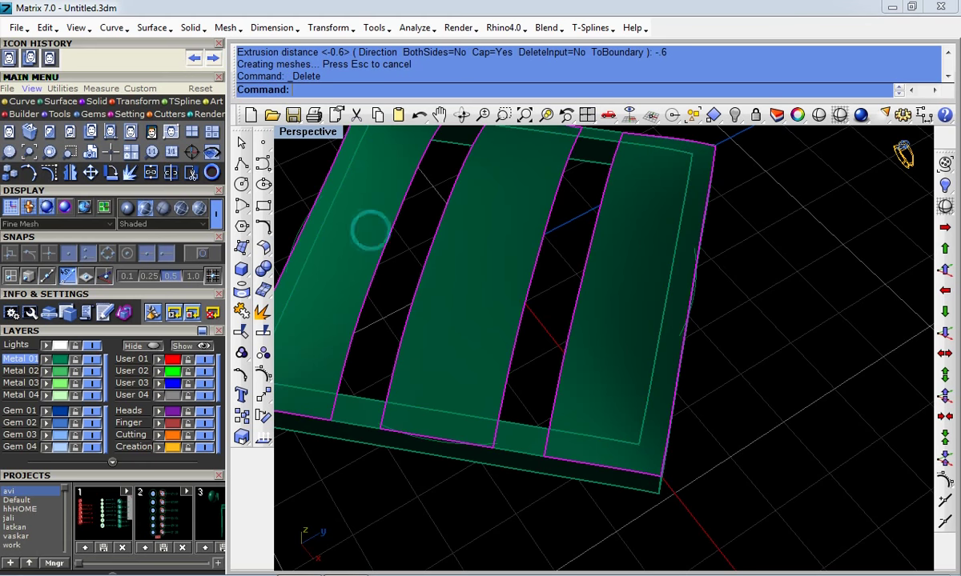
{"action": "left_click", "coordinate": [265, 246]}
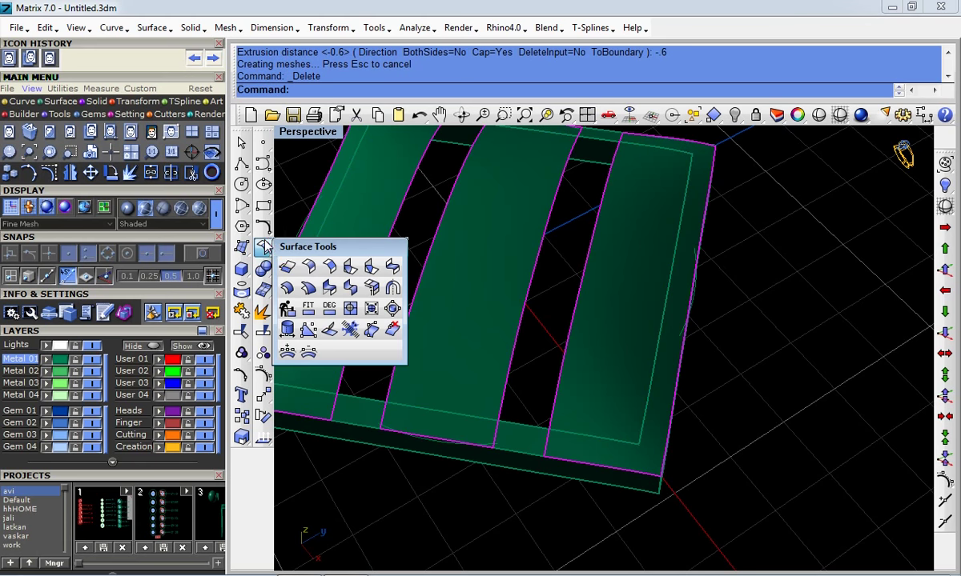
{"action": "left_click", "coordinate": [288, 308]}
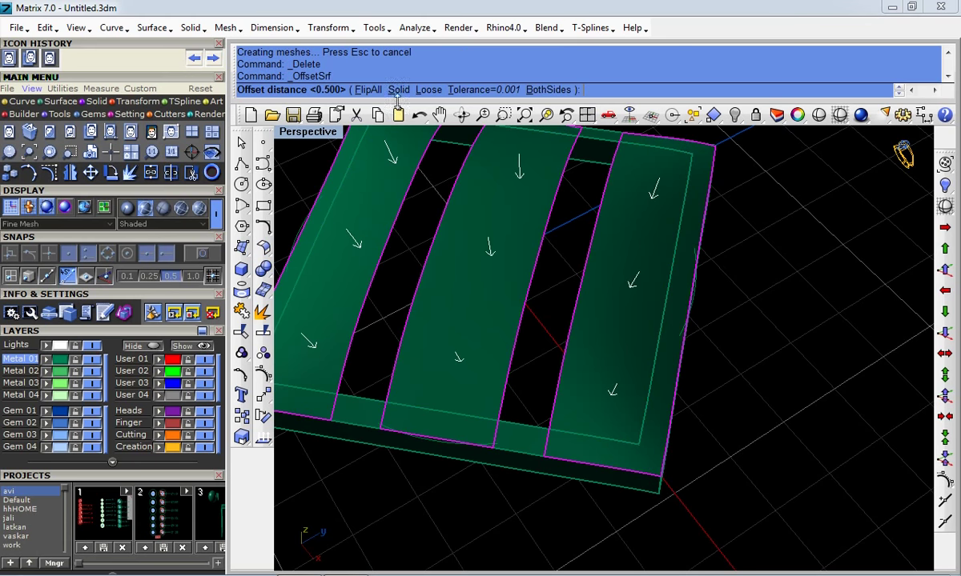
{"action": "left_click", "coordinate": [397, 89]}
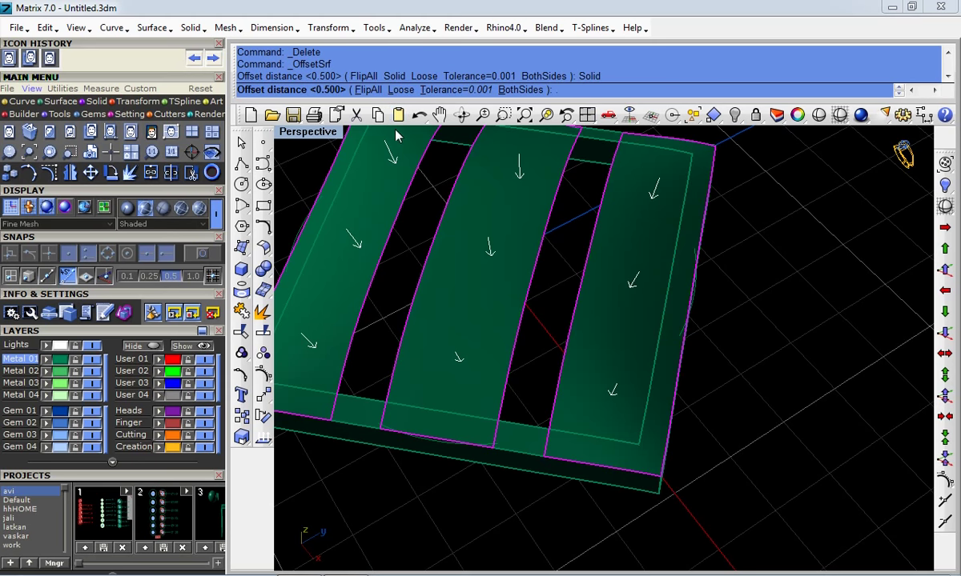
{"action": "type", "text": ".6"}
{"action": "key", "text": "Return"}
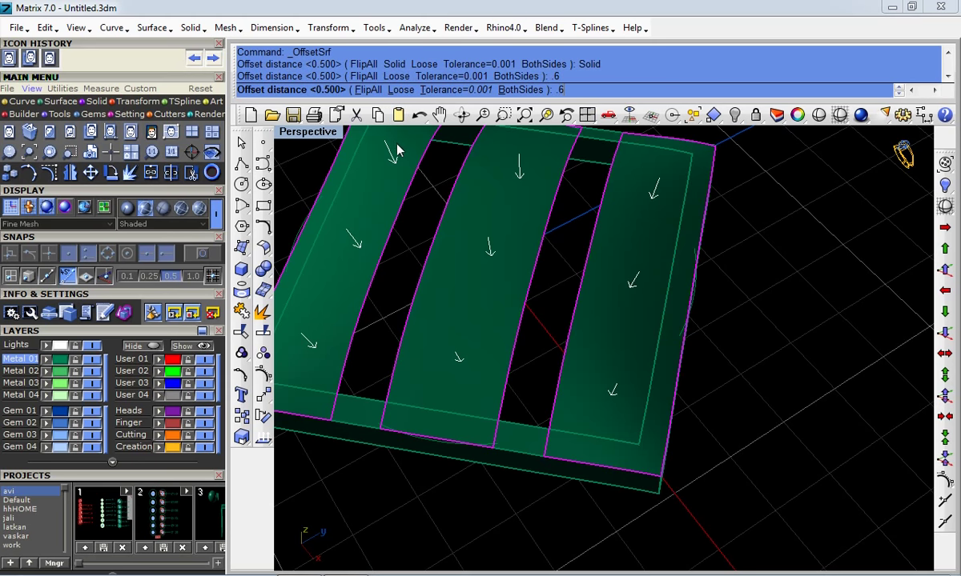
{"action": "scroll", "coordinate": [675, 326], "scroll_direction": "down", "scroll_amount": 4}
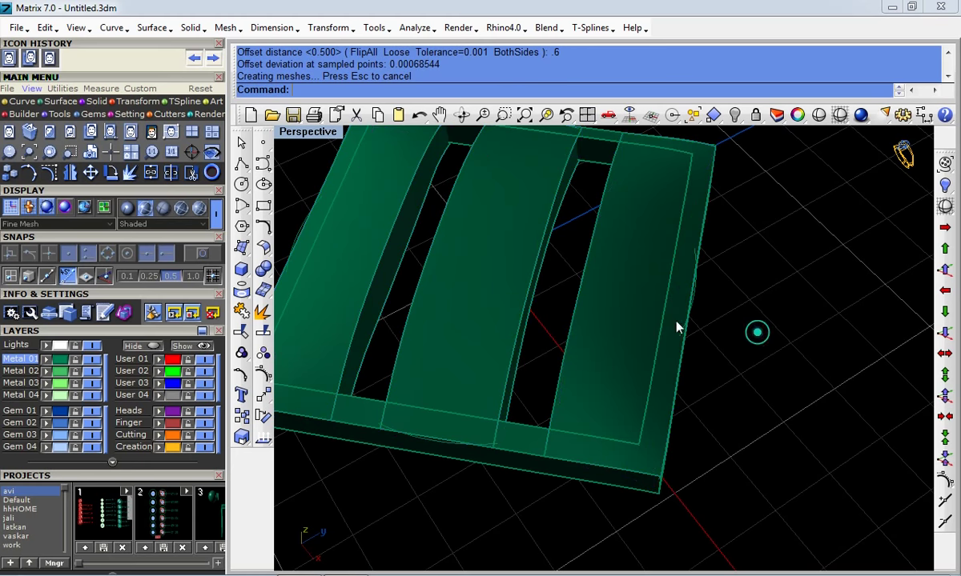
{"action": "mouse_move", "coordinate": [702, 377]}
{"action": "right_mouse_down"}
{"action": "mouse_move", "coordinate": [729, 418]}
{"action": "mouse_move", "coordinate": [716, 361]}
{"action": "mouse_move", "coordinate": [724, 399]}
{"action": "mouse_move", "coordinate": [699, 346]}
{"action": "mouse_move", "coordinate": [660, 331]}
{"action": "right_mouse_up"}
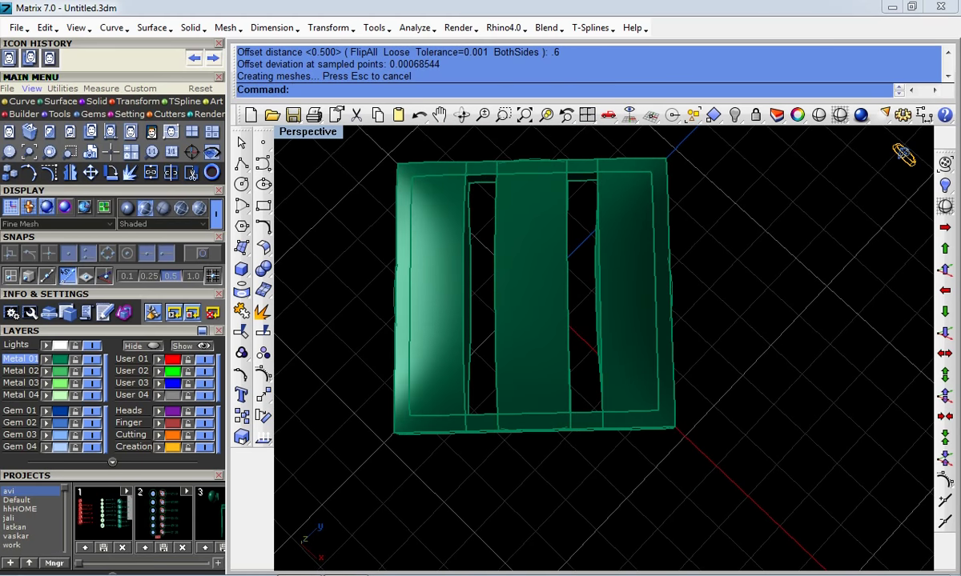